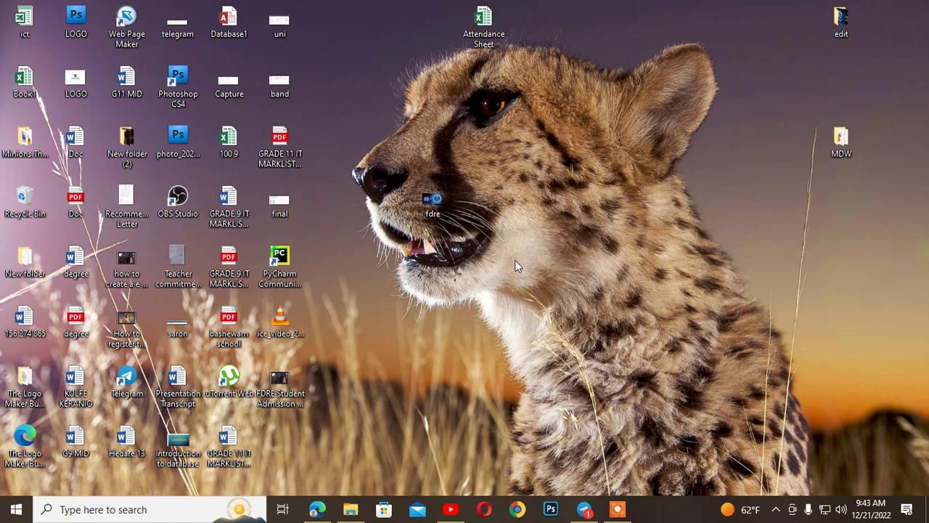
Launch Excel 2013 and create a blank workbook.
{"action": "left_click", "coordinate": [208, 499]}
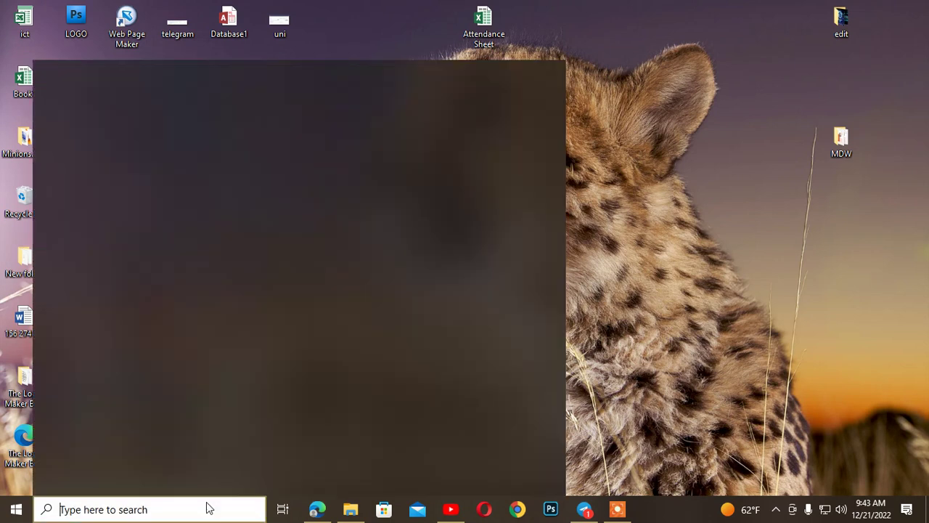
{"action": "type", "text": "e"}
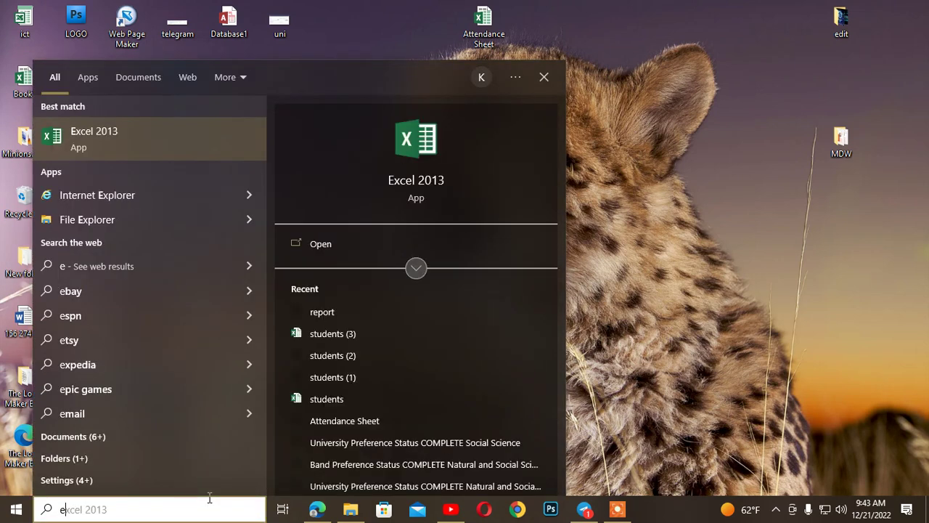
{"action": "left_click", "coordinate": [111, 138]}
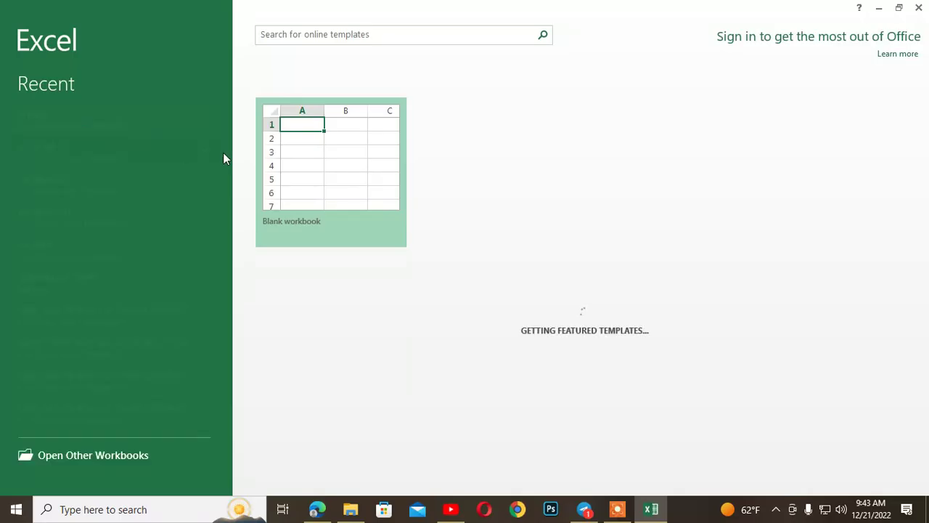
{"action": "left_click", "coordinate": [337, 169]}
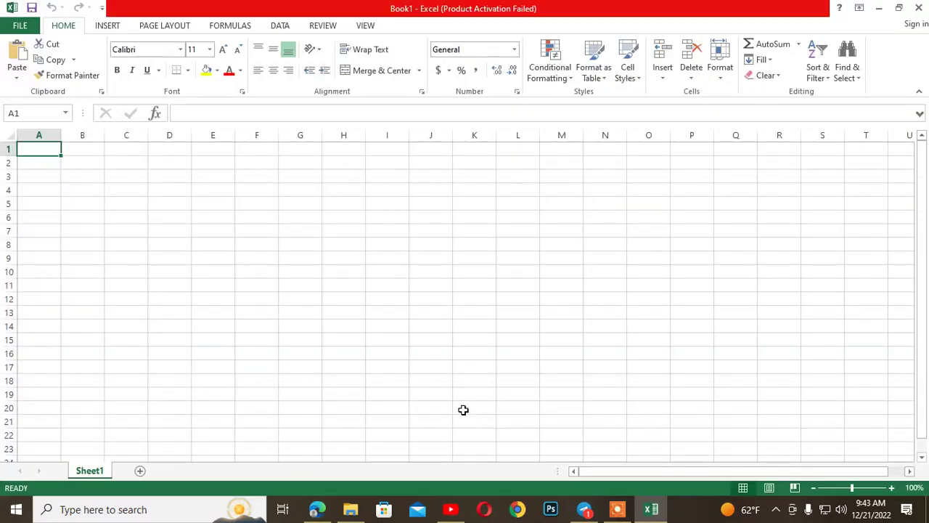
{"action": "left_click", "coordinate": [603, 383]}
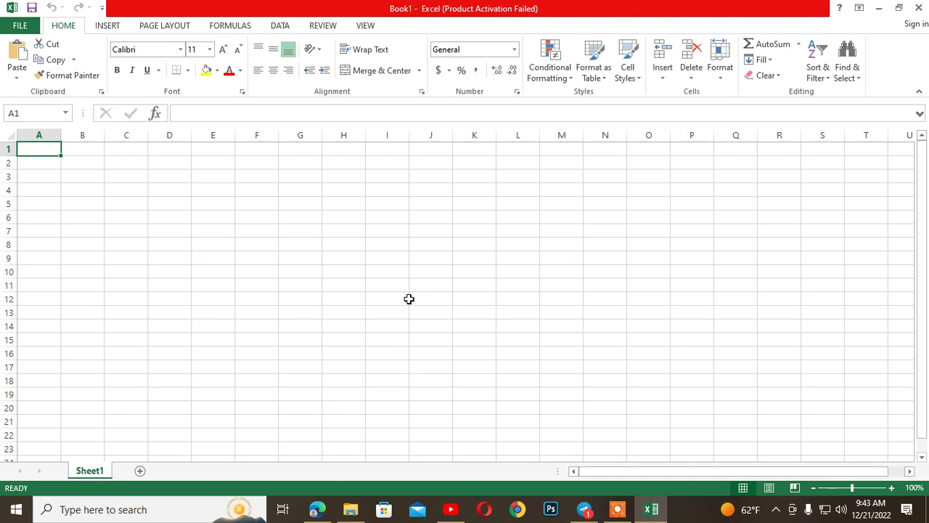
Enter the column headings name, kg, cm, bmi and cond in cells A1 to E1.
{"action": "type", "text": "name"}
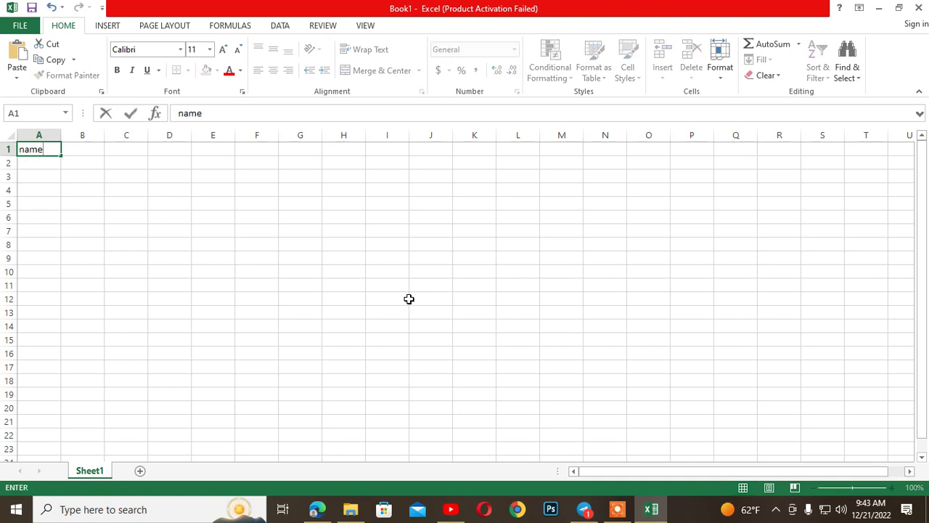
{"action": "key", "text": "Tab"}
{"action": "type", "text": "a"}
{"action": "key", "text": "BackSpace"}
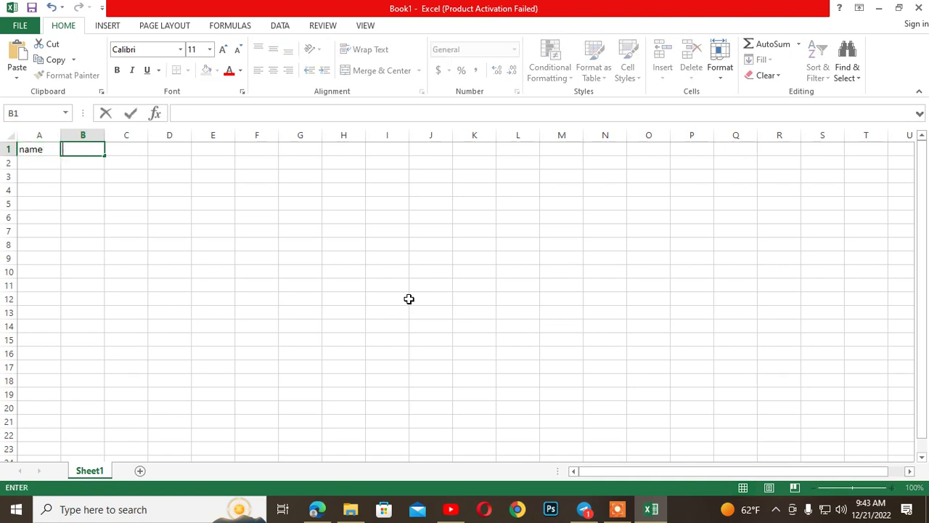
{"action": "type", "text": "kg"}
{"action": "key", "text": "Tab"}
{"action": "type", "text": "cm"}
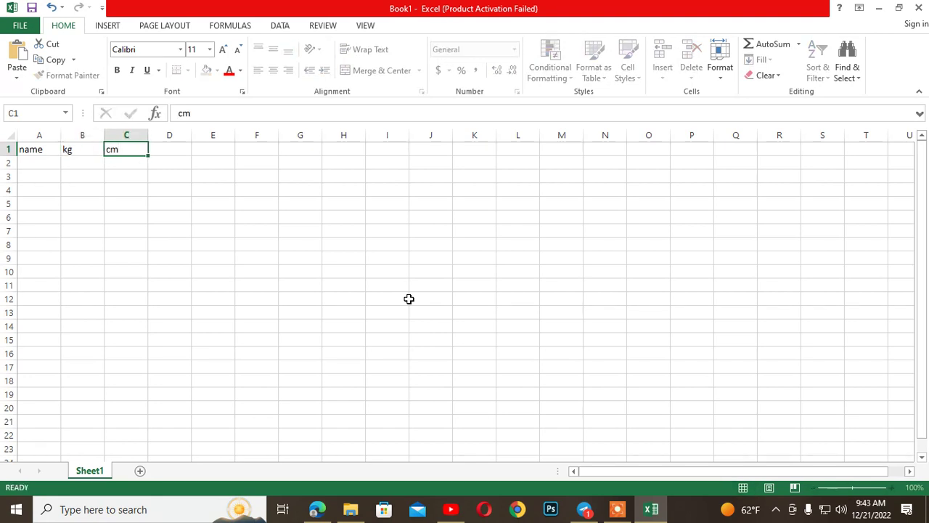
{"action": "key", "text": "Tab"}
{"action": "type", "text": "bmi"}
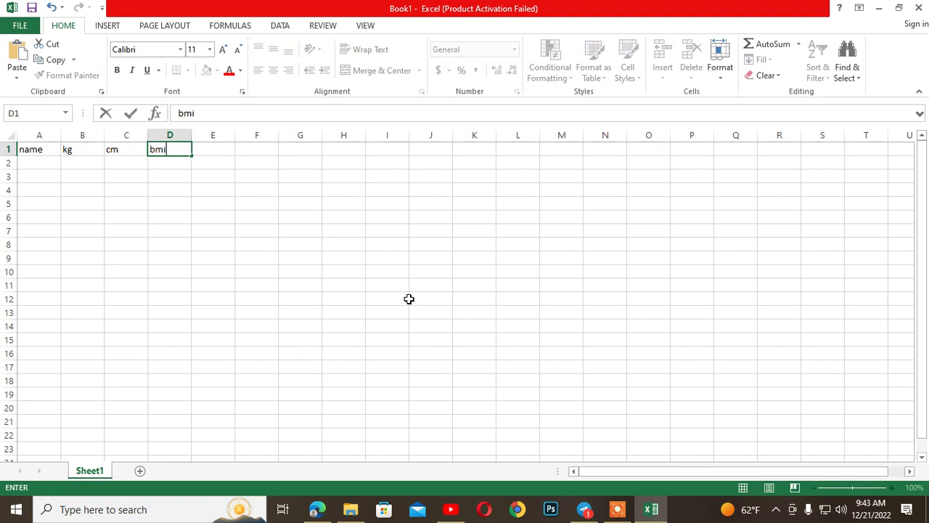
{"action": "key", "text": "Tab"}
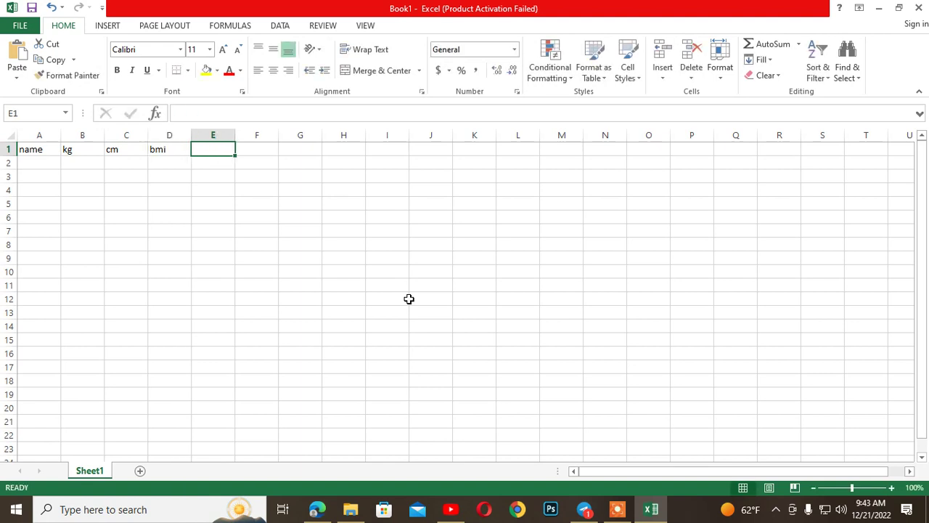
{"action": "type", "text": "co"}
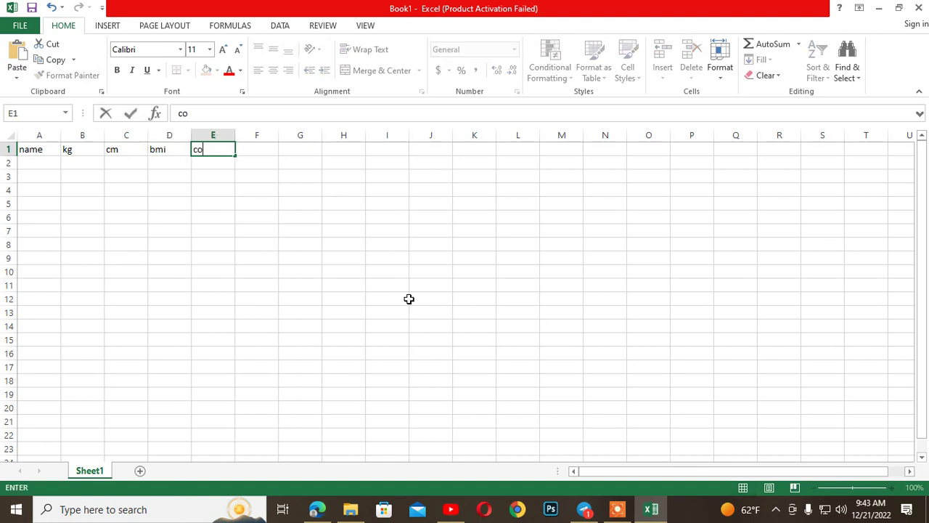
{"action": "type", "text": "nd"}
{"action": "key", "text": "Return"}
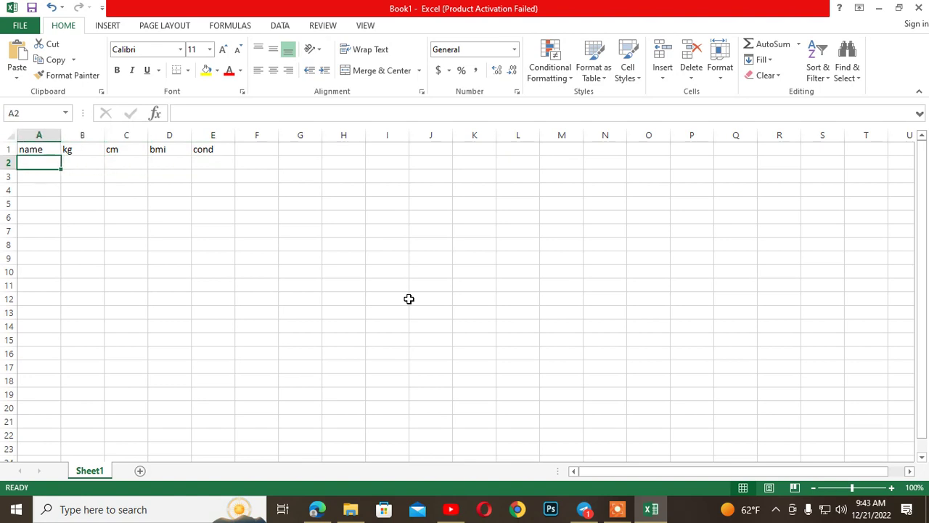
Enter three people's first names in cells A2 to A4 below the name heading.
{"action": "type", "text": "abebe"}
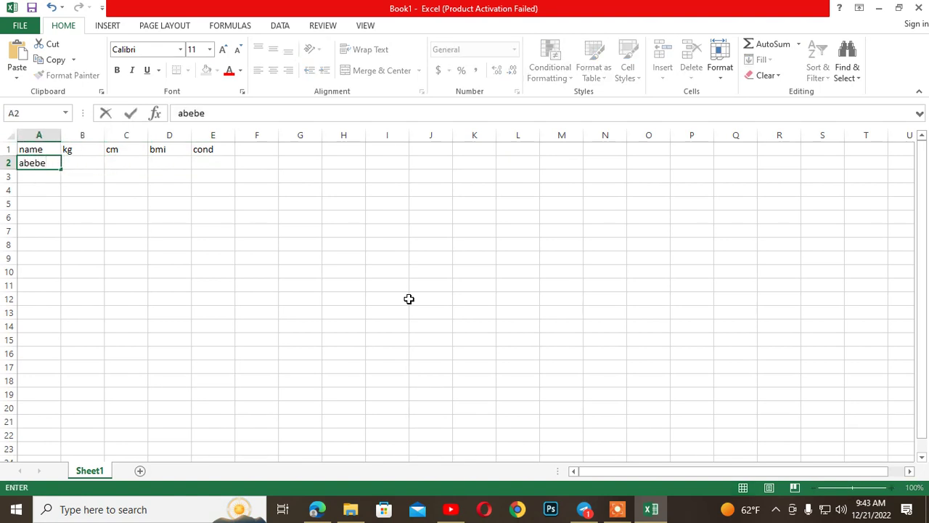
{"action": "key", "text": "Return"}
{"action": "type", "text": "c"}
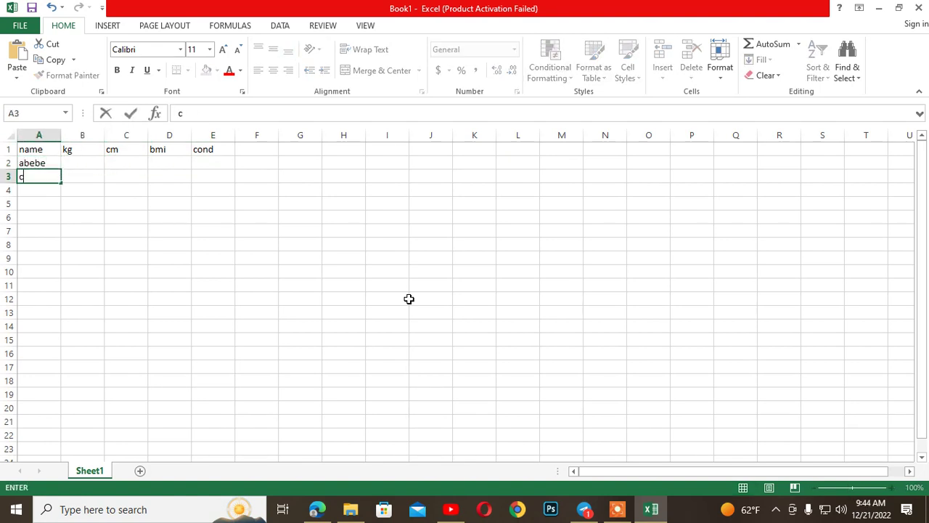
{"action": "type", "text": "hina"}
{"action": "key", "text": "BackSpace"}
{"action": "key", "text": "BackSpace"}
{"action": "key", "text": "BackSpace"}
{"action": "type", "text": "alla"}
{"action": "key", "text": "Return"}
{"action": "type", "text": "lemma"}
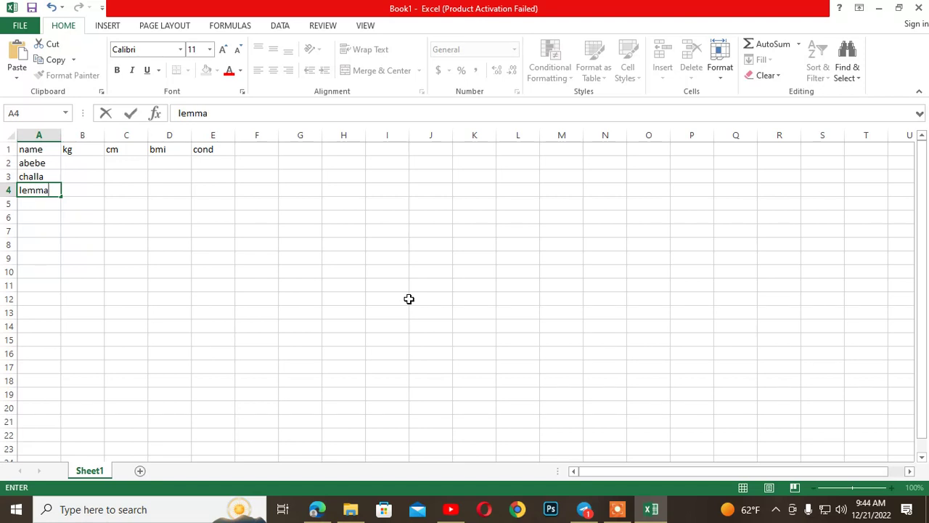
{"action": "key", "text": "Up"}
Fill the kg column with the weights 80, 65 and 55 in cells B2 to B4.
{"action": "key", "text": "Up"}
{"action": "key", "text": "Right"}
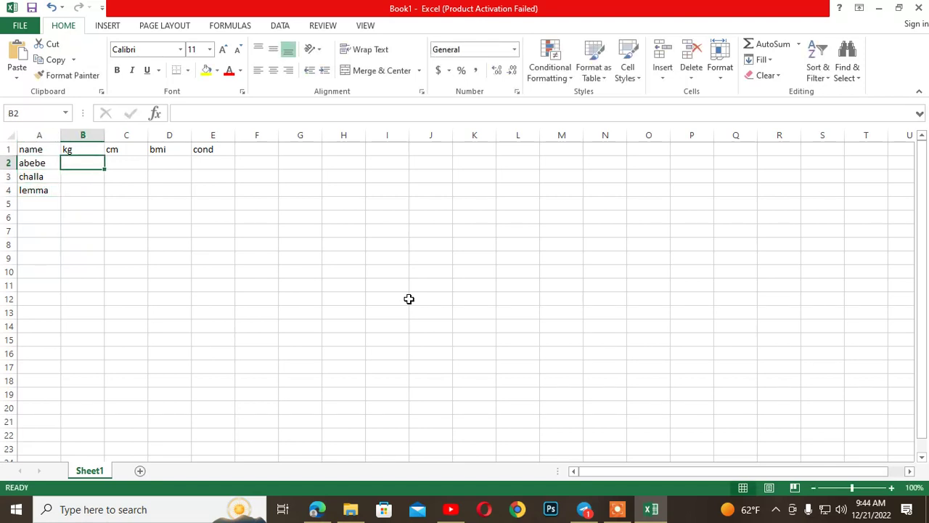
{"action": "type", "text": "80"}
{"action": "key", "text": "Return"}
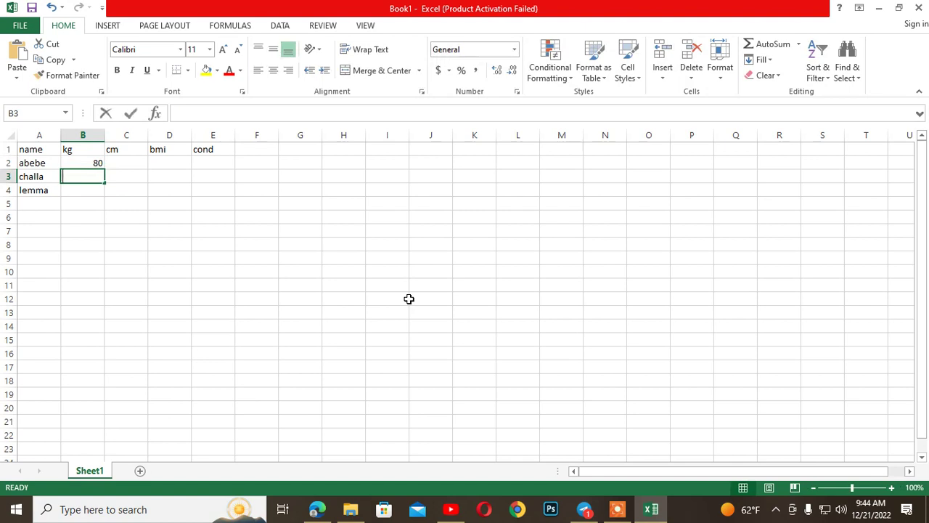
{"action": "type", "text": "65"}
{"action": "key", "text": "Return"}
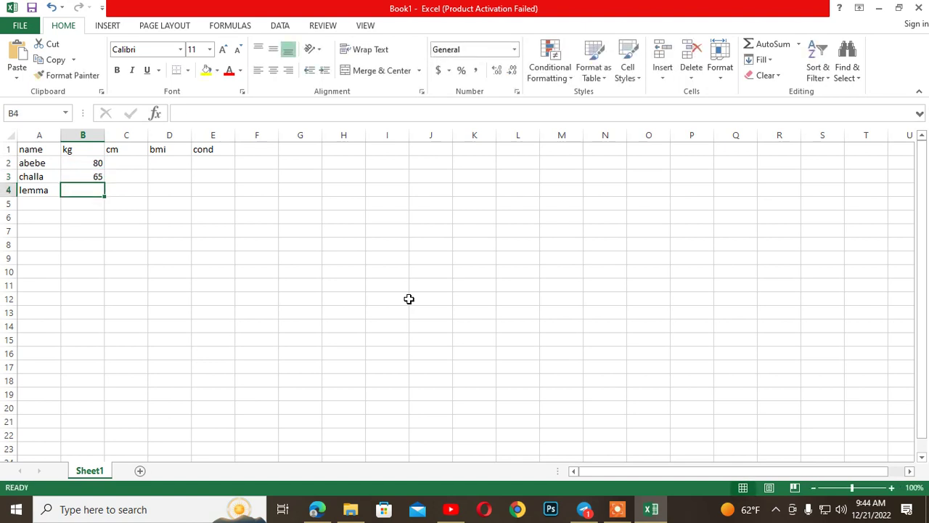
{"action": "type", "text": "55"}
{"action": "key", "text": "Tab"}
Fill the cm column with the heights 1.84, 1.82 and 1.45 in cells C2 to C4.
{"action": "key", "text": "Up"}
{"action": "key", "text": "Up"}
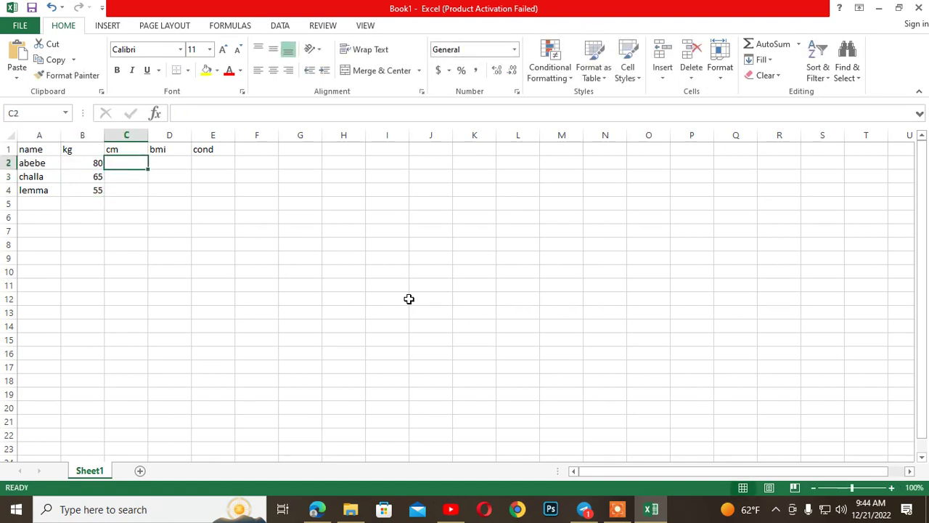
{"action": "type", "text": "1."}
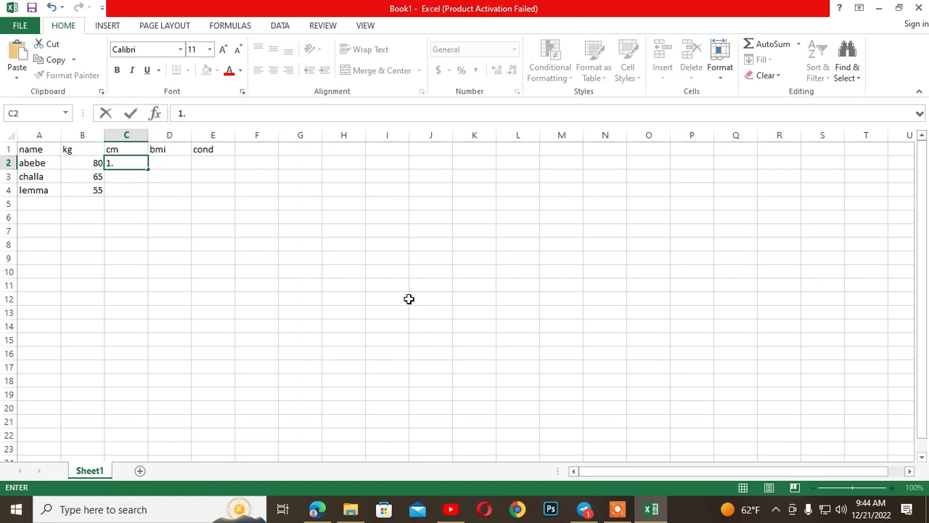
{"action": "type", "text": "84"}
{"action": "key", "text": "Return"}
{"action": "type", "text": "1."}
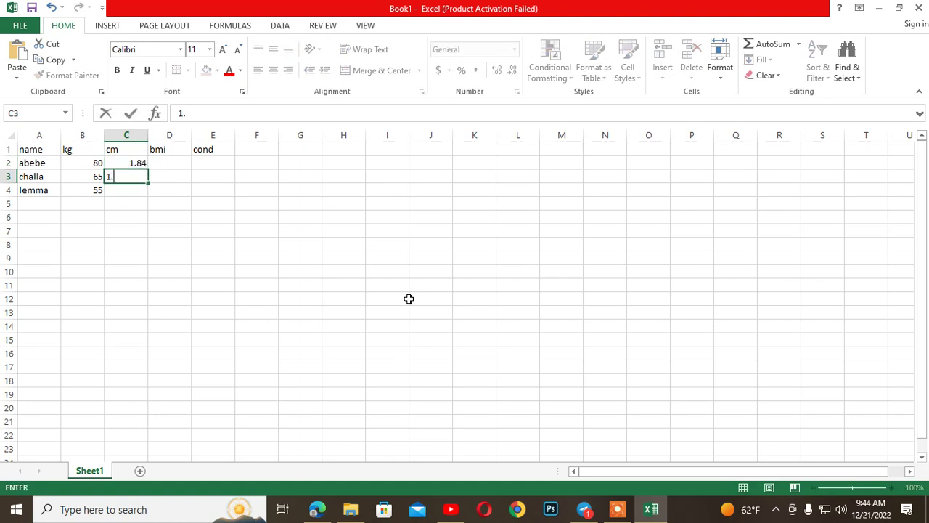
{"action": "type", "text": "82"}
{"action": "key", "text": "Return"}
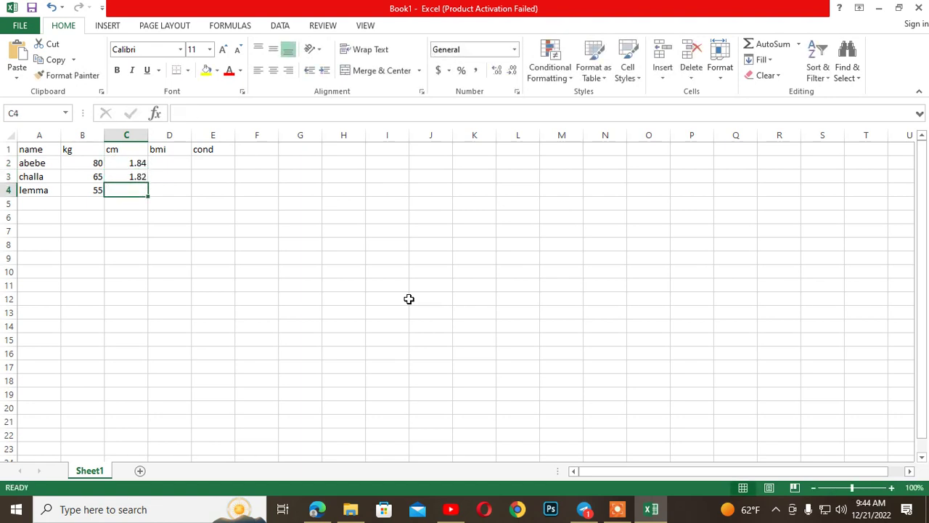
{"action": "type", "text": "1."}
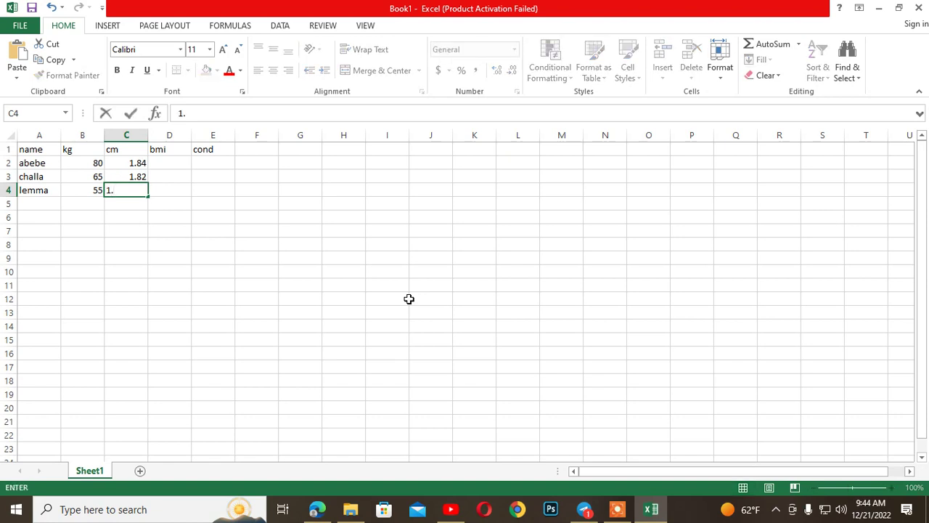
{"action": "type", "text": "45"}
{"action": "key", "text": "Tab"}
Calculate the first person's BMI in cell D2 with the formula =B2/(C2*C2).
{"action": "key", "text": "Up"}
{"action": "key", "text": "Up"}
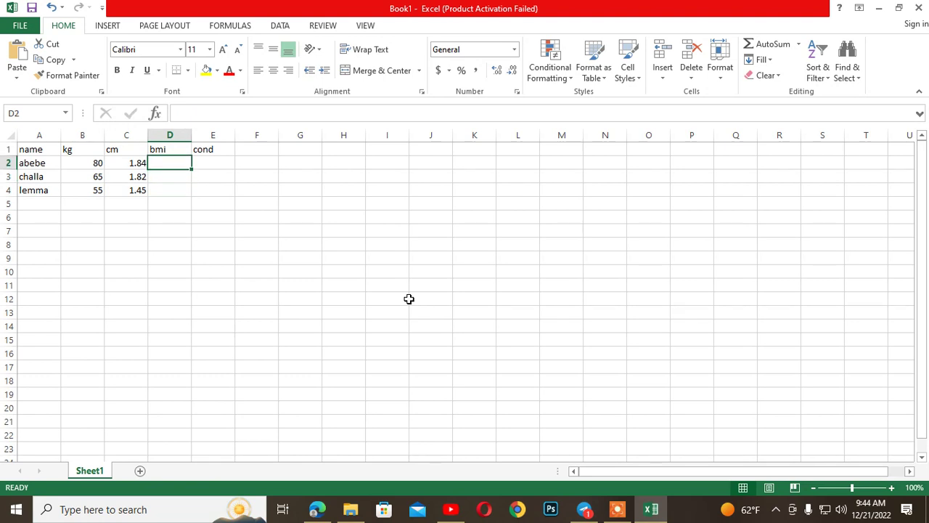
{"action": "type", "text": "="}
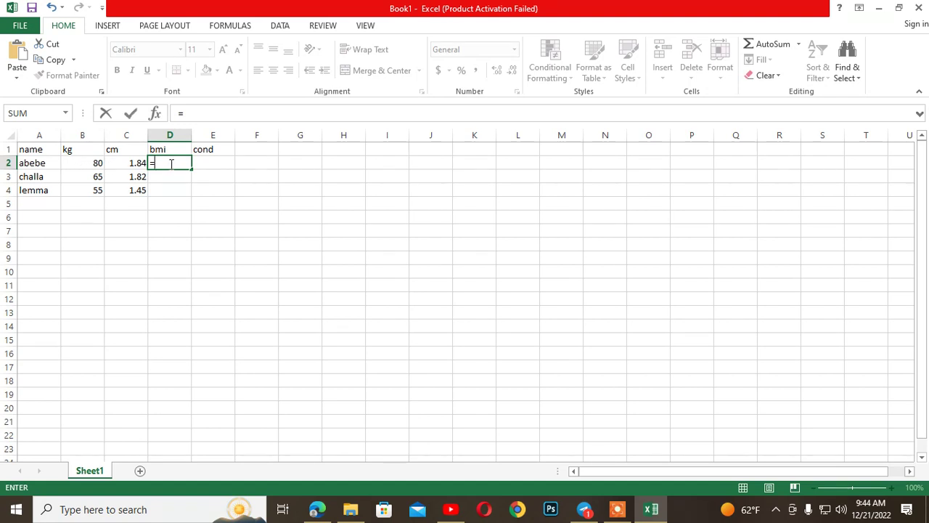
{"action": "type", "text": "b2"}
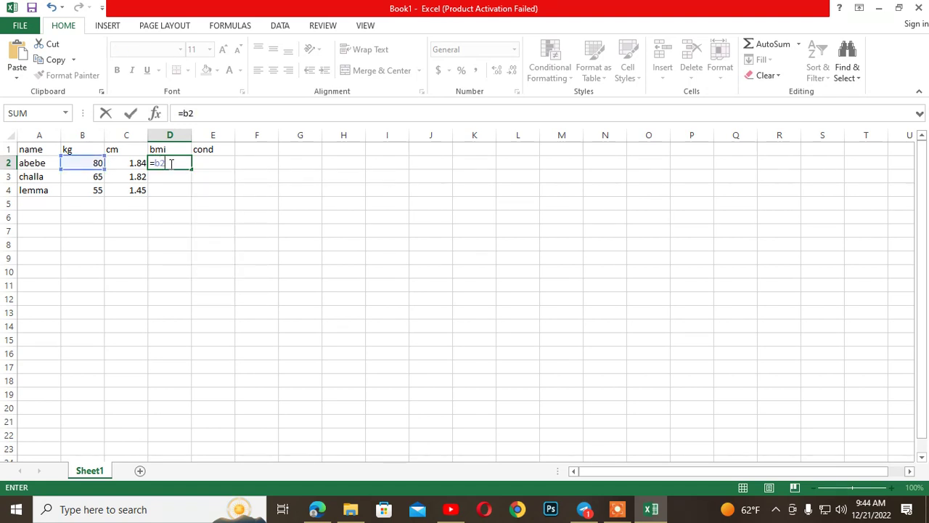
{"action": "type", "text": "/"}
{"action": "type", "text": "(c"}
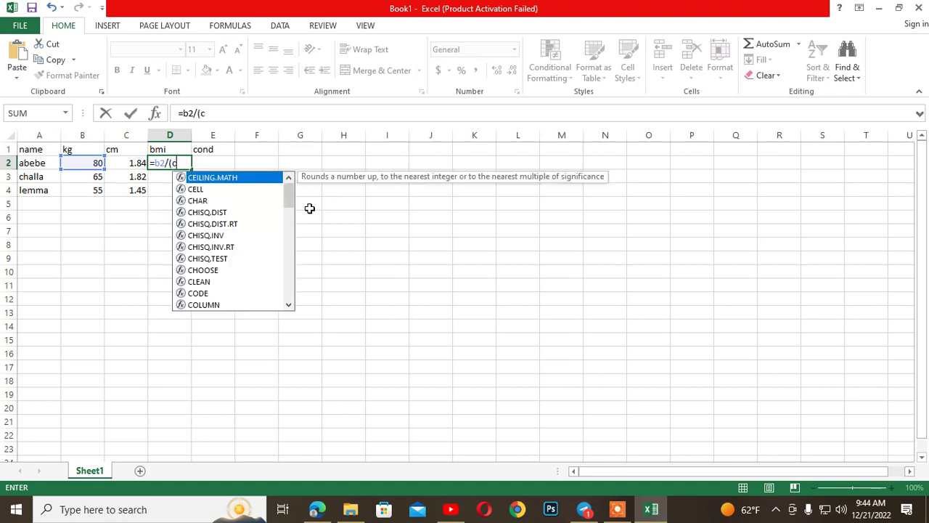
{"action": "type", "text": "2*c2"}
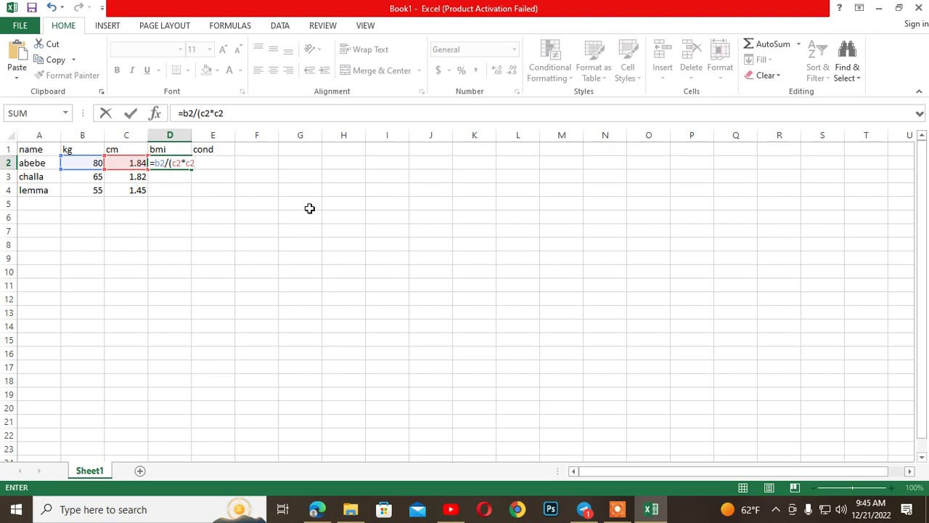
{"action": "type", "text": ")"}
{"action": "key", "text": "Return"}
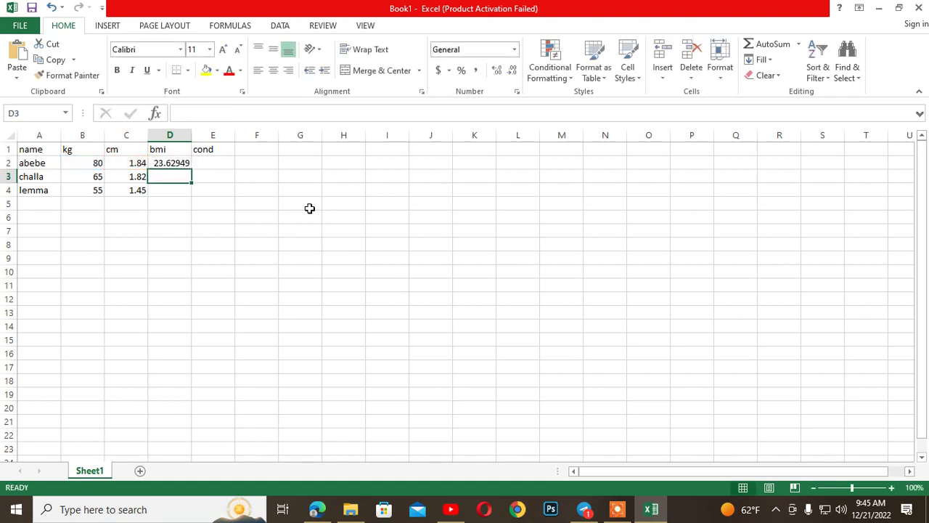
Copy the BMI formula from D2 down to cells D3 and D4.
{"action": "key", "text": "Up"}
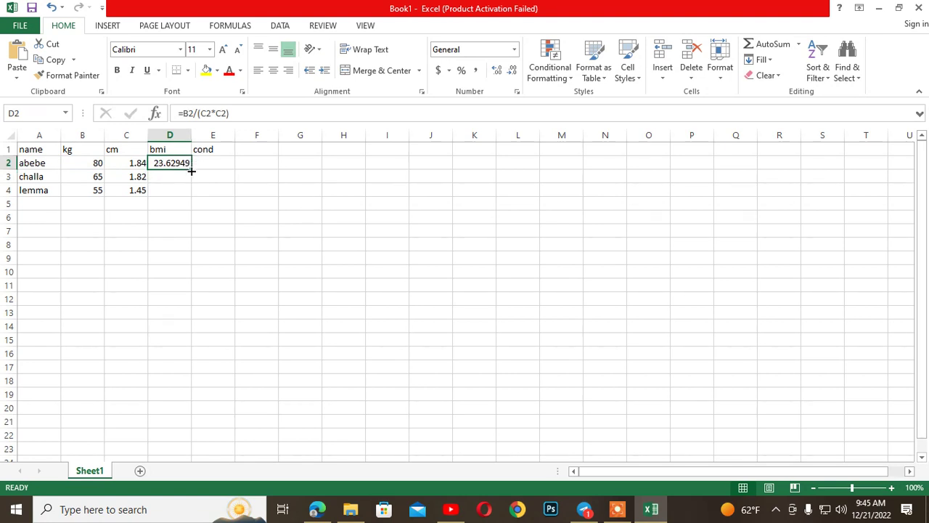
{"action": "left_click_drag", "start_coordinate": [191, 168], "coordinate": [193, 196]}
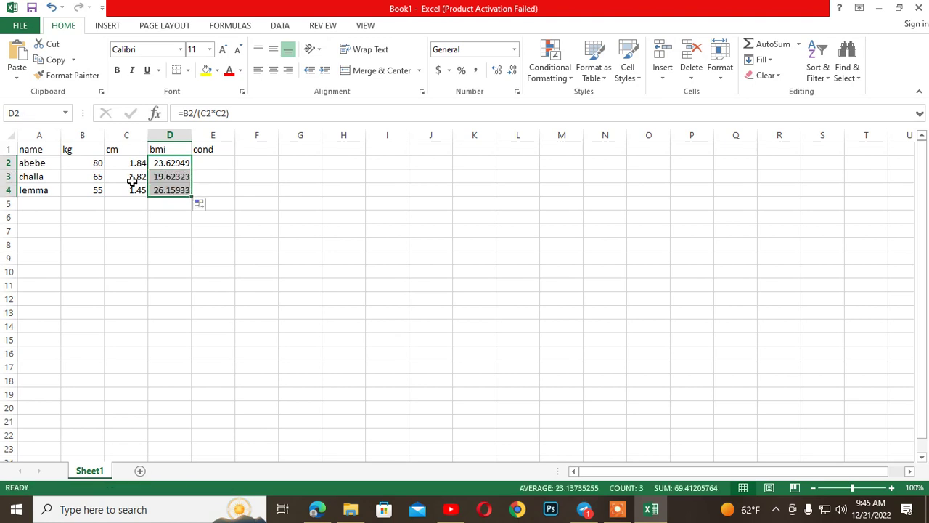
{"action": "left_click", "coordinate": [183, 189]}
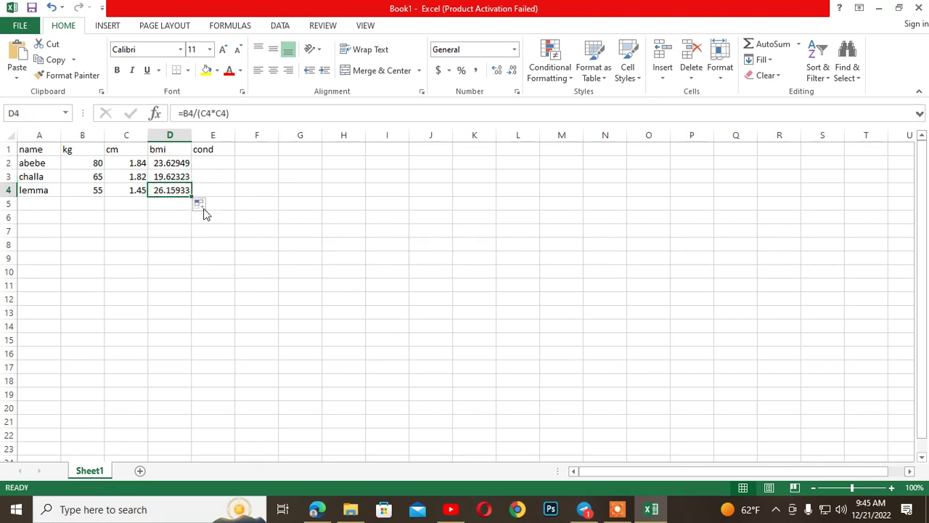
Classify the first person's condition in cell E2 with the formula =IF(AND(D2<=25,D2>=18),"good","bad").
{"action": "left_click", "coordinate": [217, 163]}
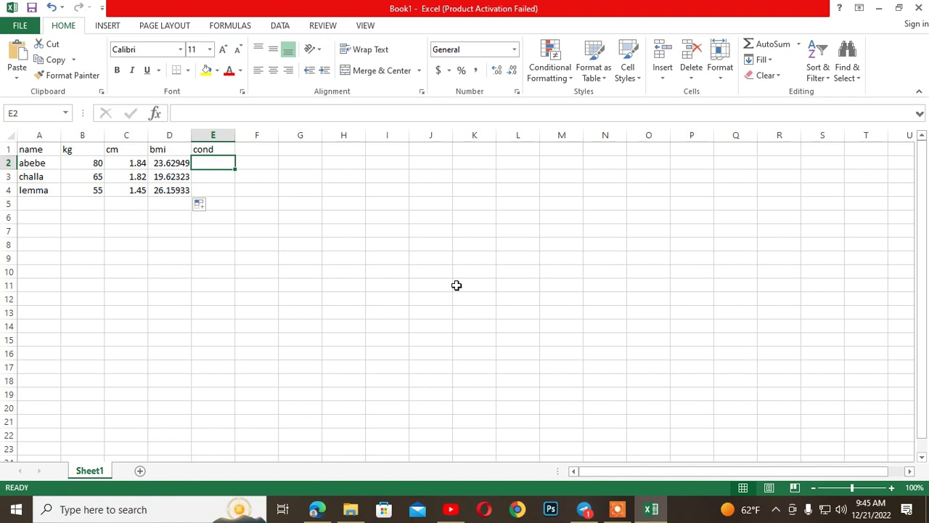
{"action": "type", "text": "=if"}
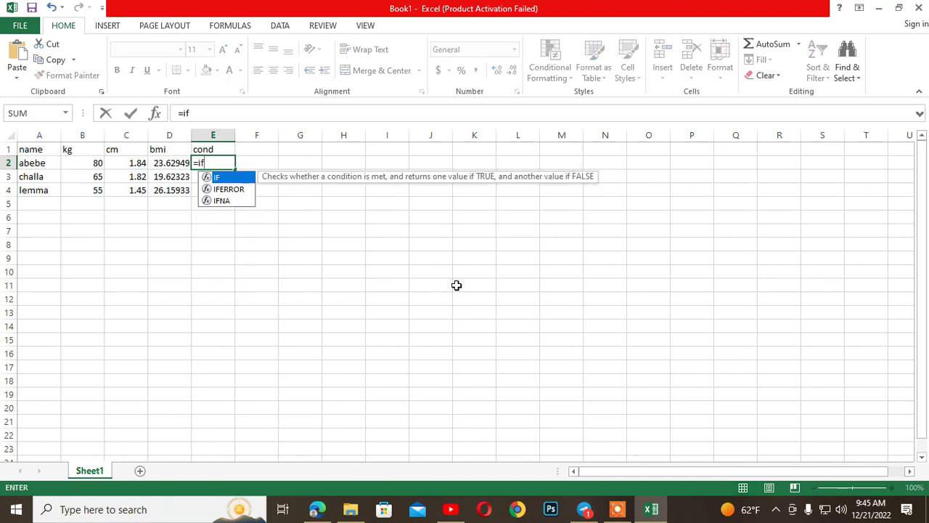
{"action": "type", "text": "("}
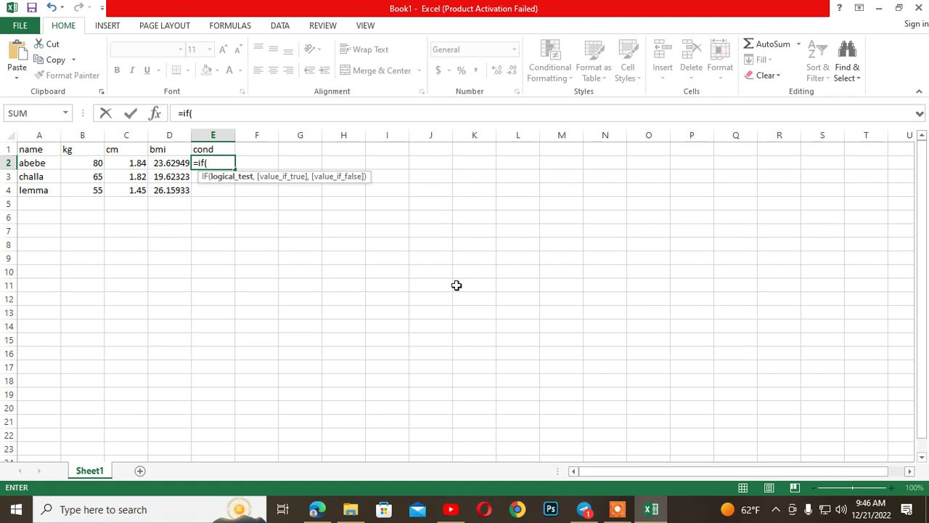
{"action": "type", "text": "and"}
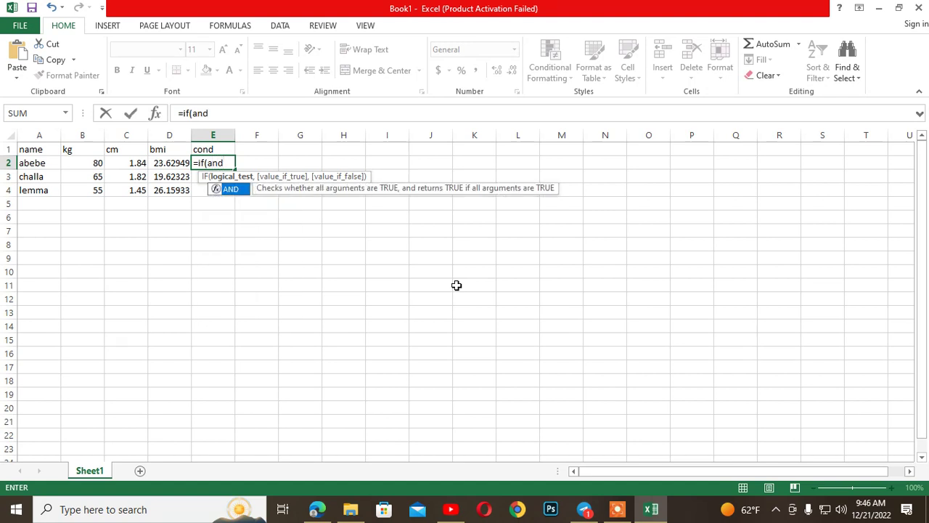
{"action": "type", "text": "("}
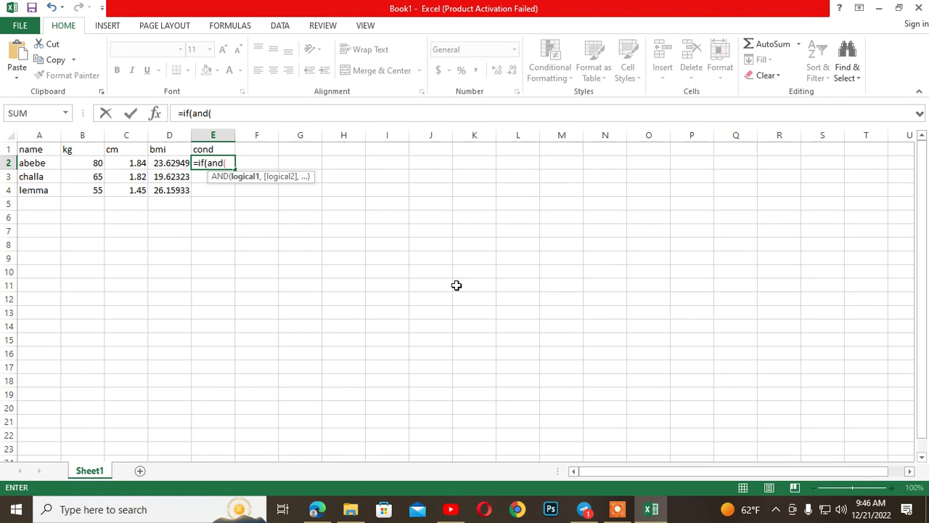
{"action": "type", "text": "d2"}
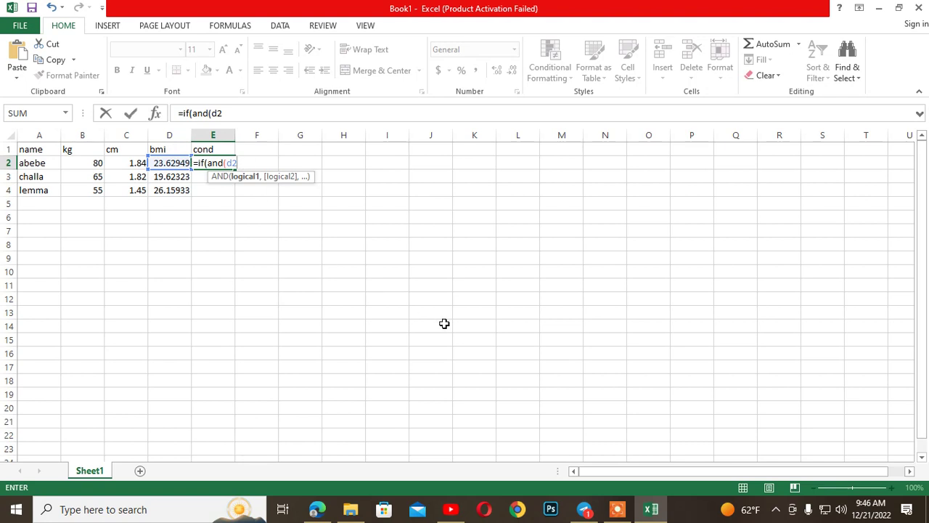
{"action": "type", "text": "<=25,"}
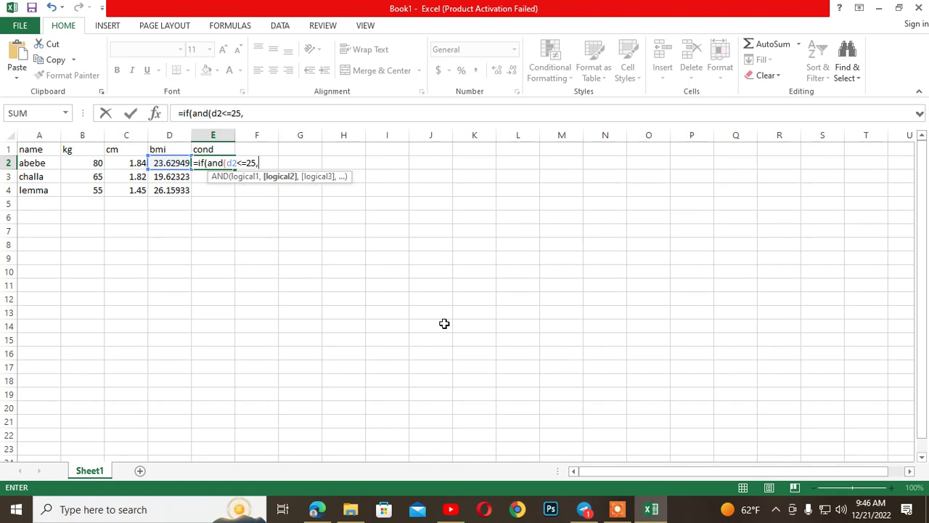
{"action": "type", "text": "d2>=18"}
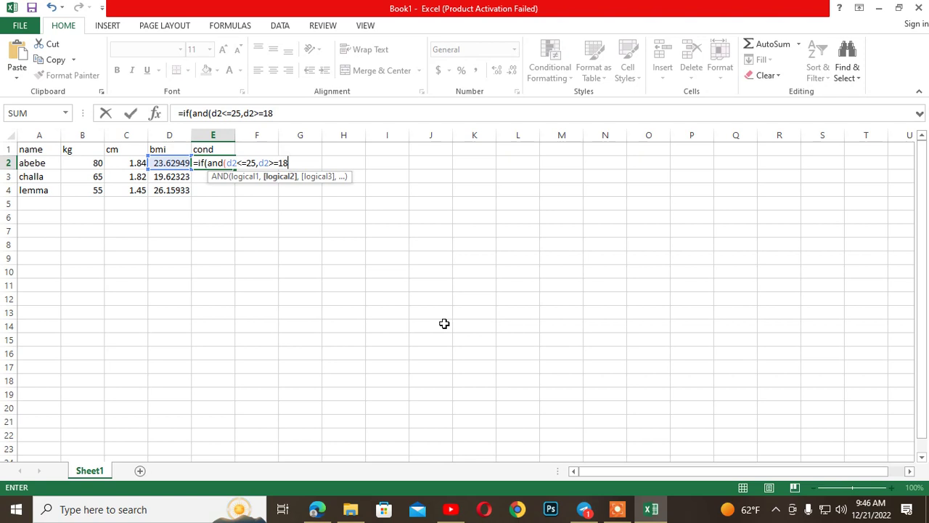
{"action": "type", "text": ")"}
{"action": "type", "text": ","}
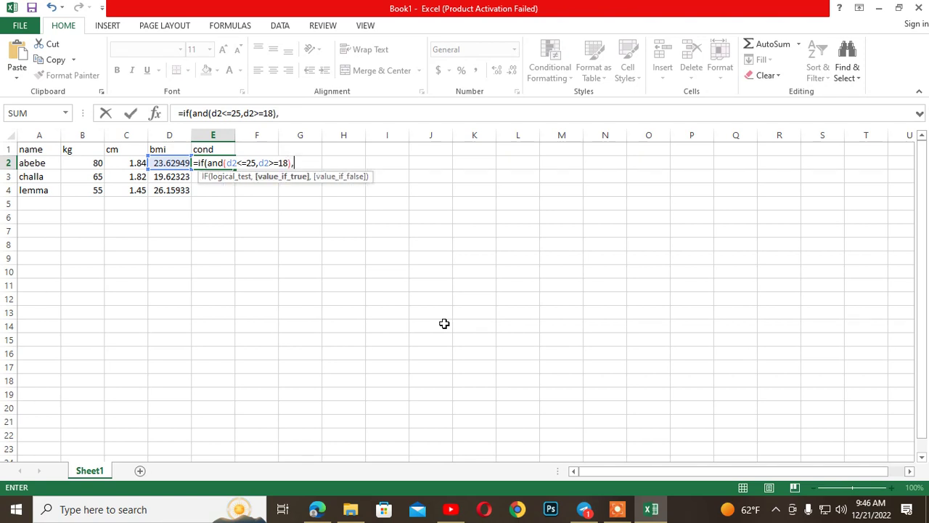
{"action": "type", "text": "\"good\","}
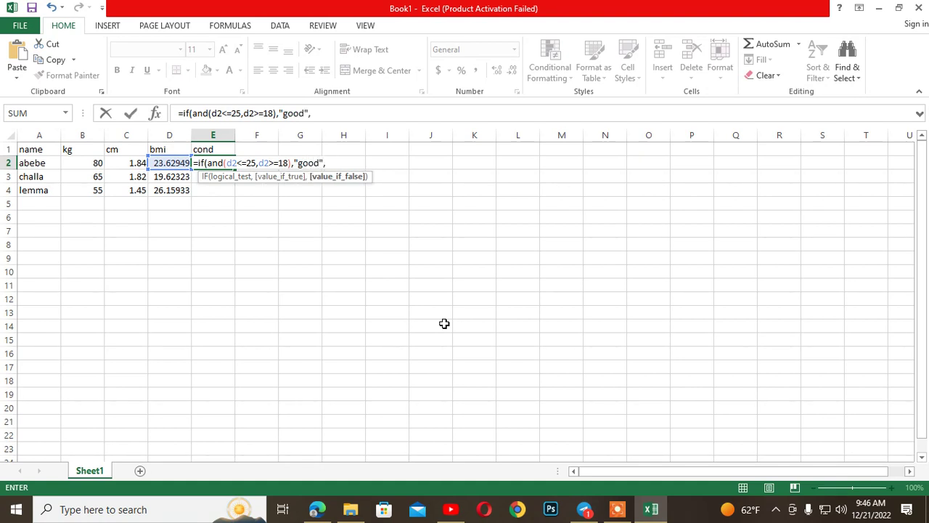
{"action": "type", "text": "\"bad\")"}
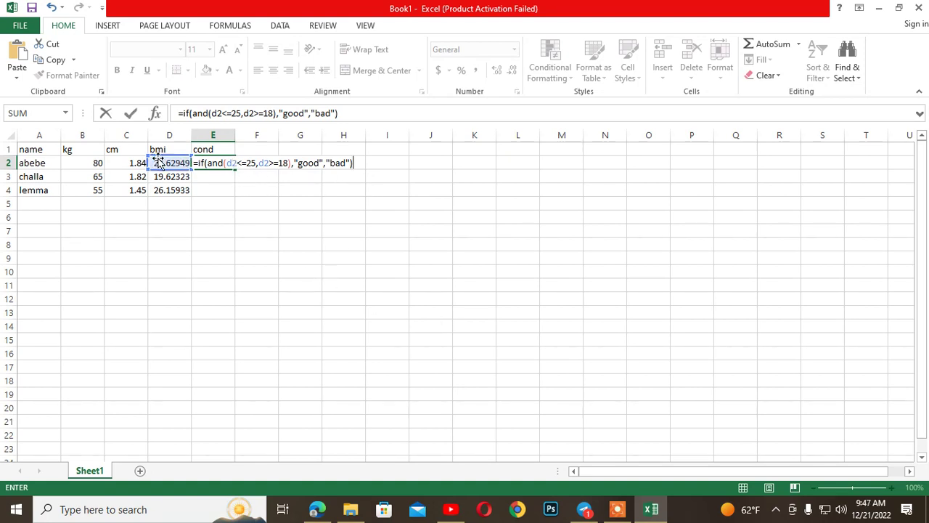
{"action": "left_click", "coordinate": [229, 163]}
{"action": "key", "text": "Return"}
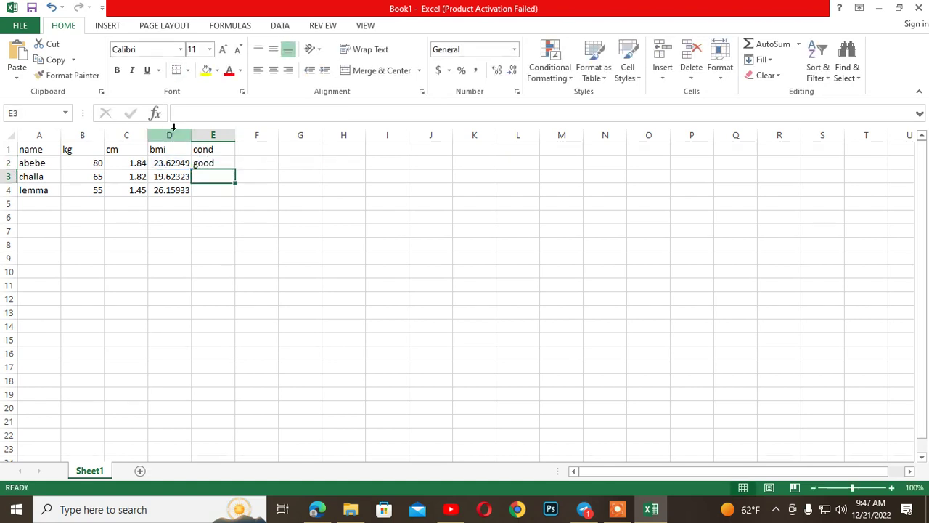
Copy the condition formula from E2 down to E3 and E4, and inspect the formula in E4.
{"action": "left_click", "coordinate": [217, 162]}
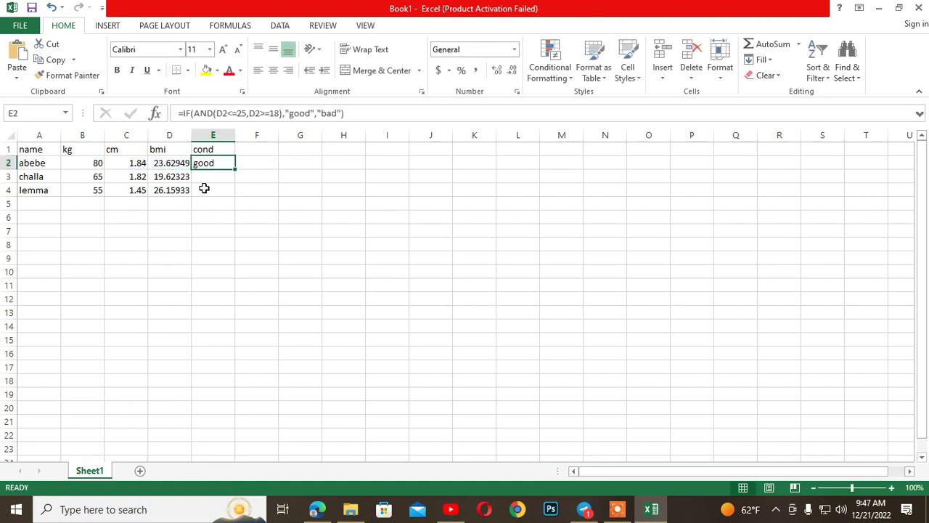
{"action": "left_click", "coordinate": [204, 189]}
{"action": "left_click", "coordinate": [209, 164]}
{"action": "left_click_drag", "start_coordinate": [234, 168], "coordinate": [234, 193]}
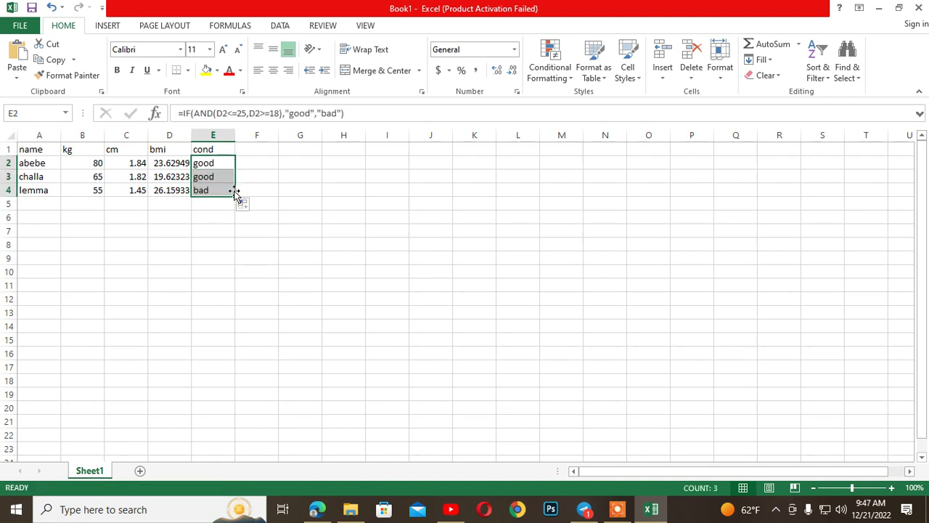
{"action": "left_click", "coordinate": [205, 191]}
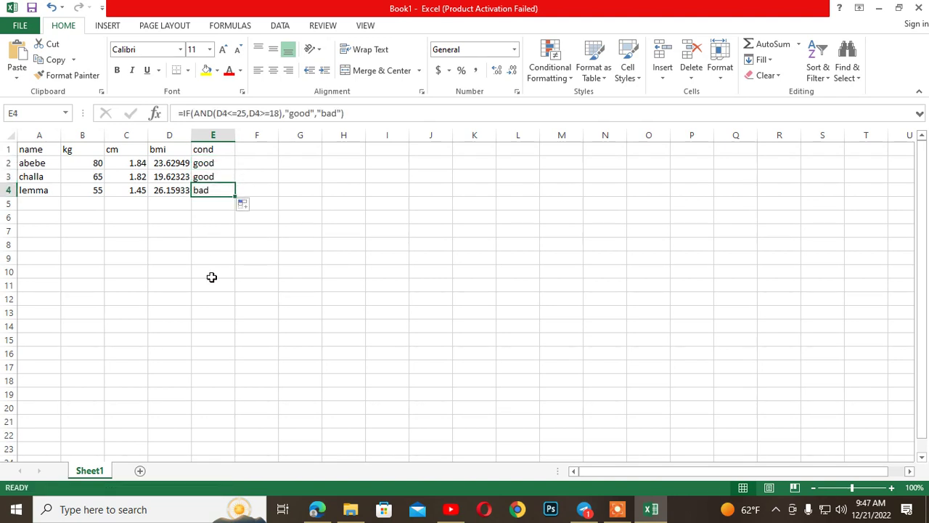
{"action": "left_click_drag", "start_coordinate": [42, 151], "coordinate": [201, 188]}
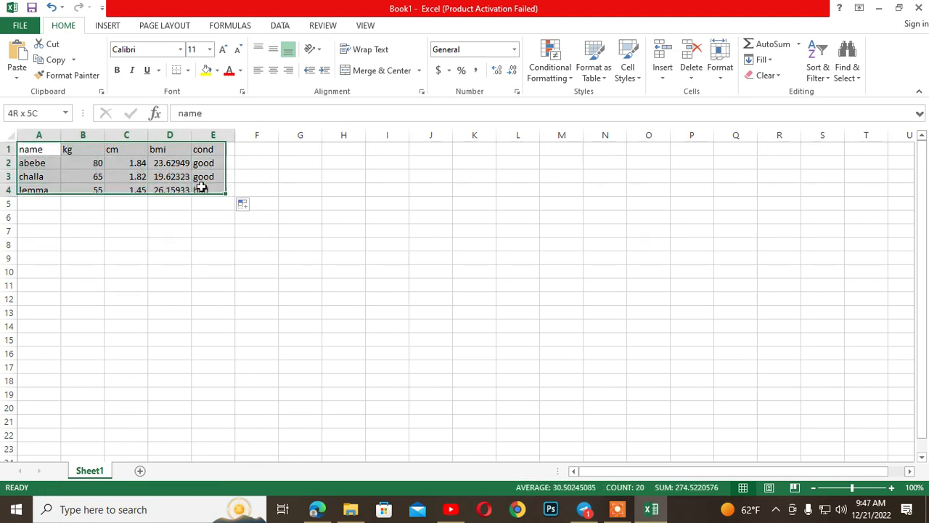
{"action": "left_click", "coordinate": [207, 187]}
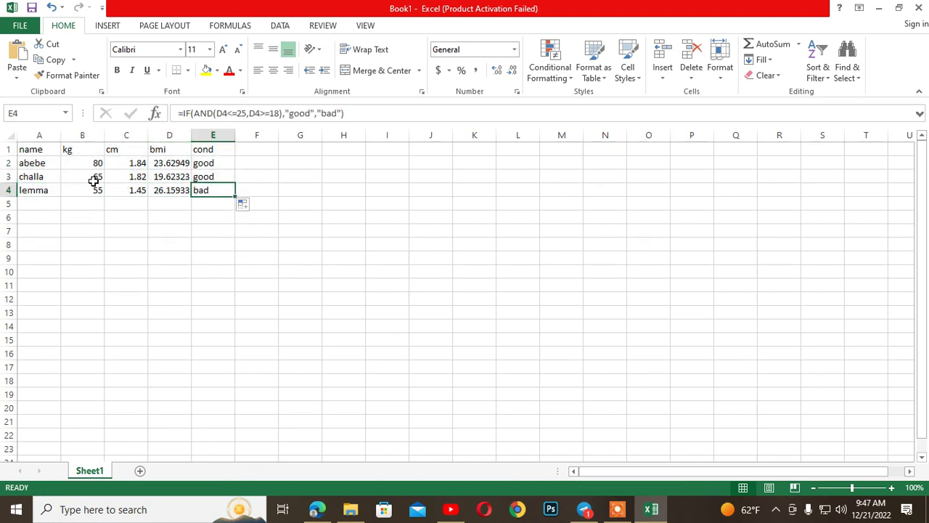
Set the weight in cell B3 to 100 and check the recalculated BMI and condition in row 3.
{"action": "left_click", "coordinate": [90, 177]}
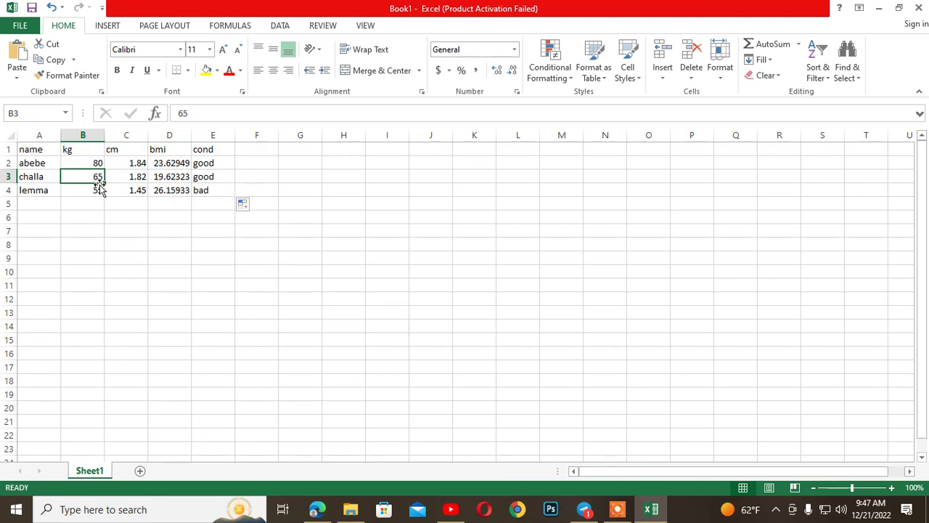
{"action": "type", "text": "100"}
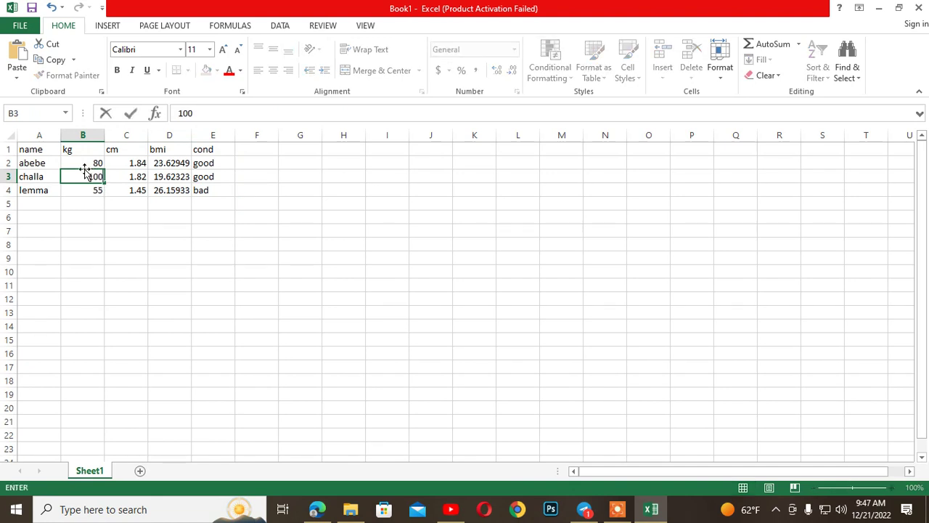
{"action": "key", "text": "Right"}
{"action": "key", "text": "Right"}
{"action": "key", "text": "Right"}
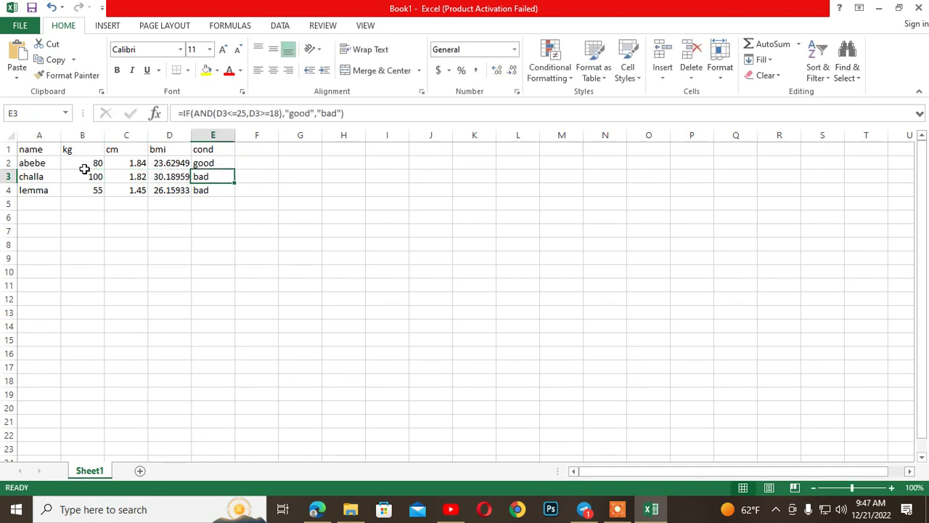
{"action": "key", "text": "Left"}
{"action": "key", "text": "Right"}
{"action": "key", "text": "Left"}
{"action": "key", "text": "Left"}
{"action": "key", "text": "Left"}
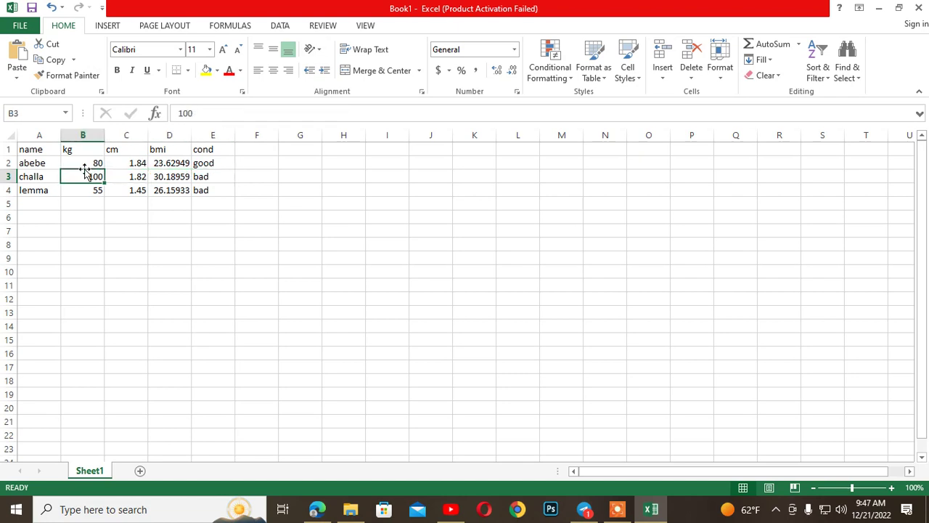
{"action": "key", "text": "Left"}
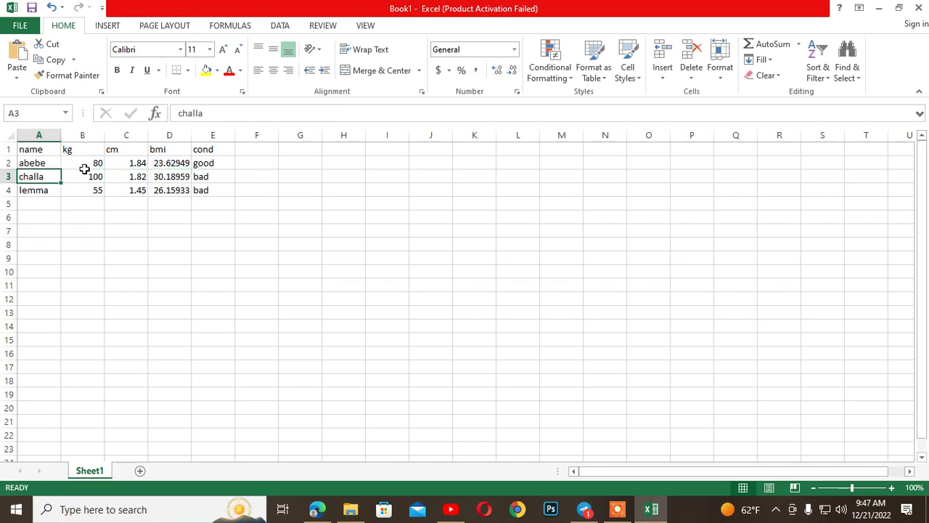
Start a second table with the headers salary, pen, tax and net in cells H1 to K1.
{"action": "left_click", "coordinate": [347, 149]}
{"action": "type", "text": "sa"}
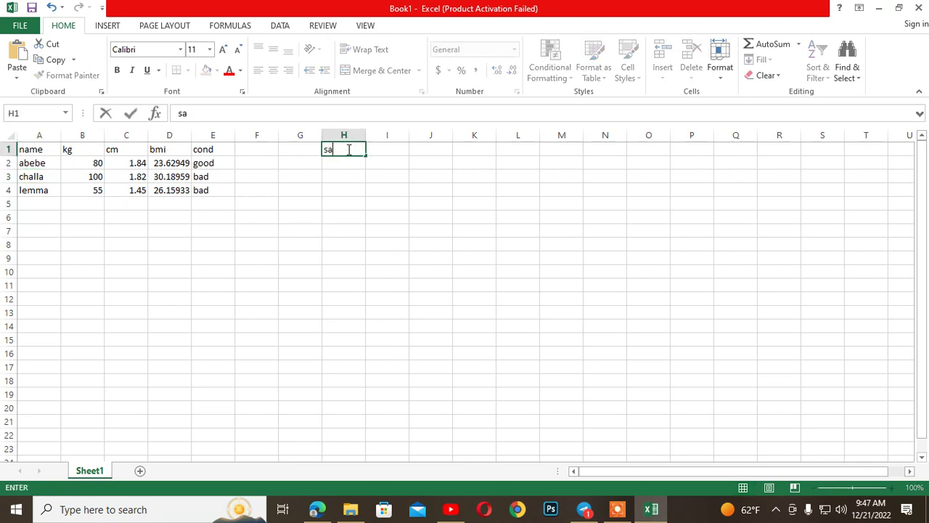
{"action": "type", "text": "lary"}
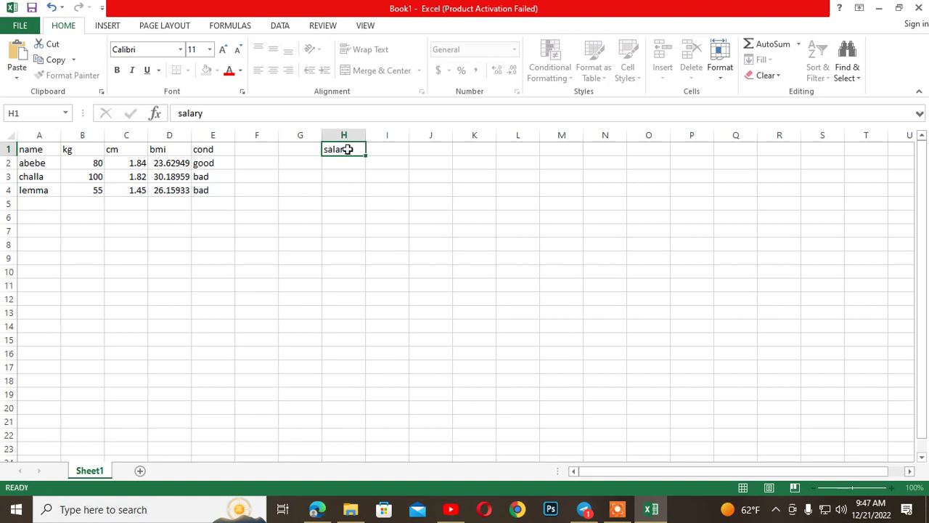
{"action": "key", "text": "Left"}
{"action": "key", "text": "Right"}
{"action": "key", "text": "Right"}
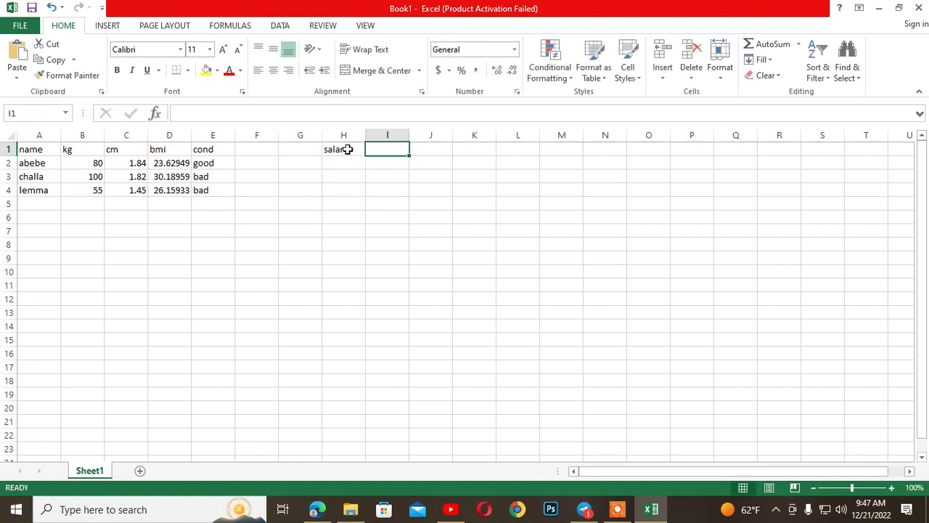
{"action": "type", "text": "pen"}
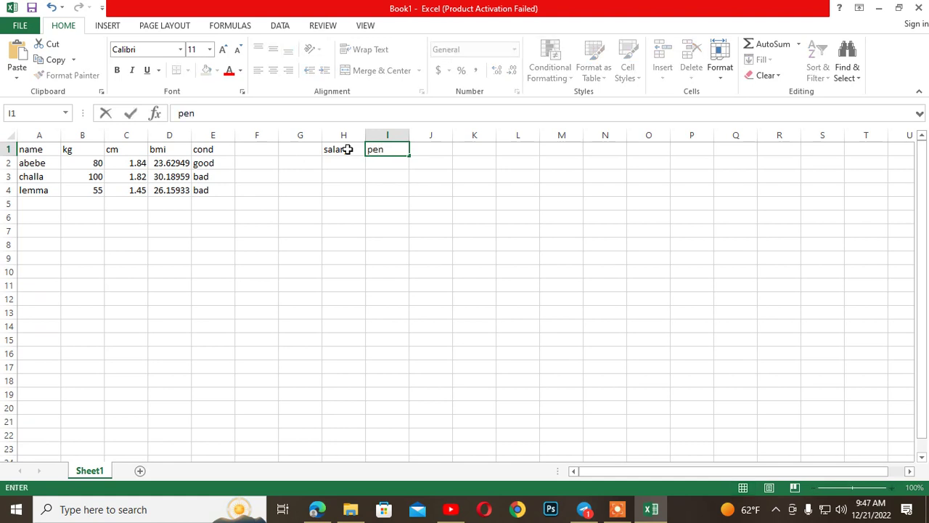
{"action": "key", "text": "Right"}
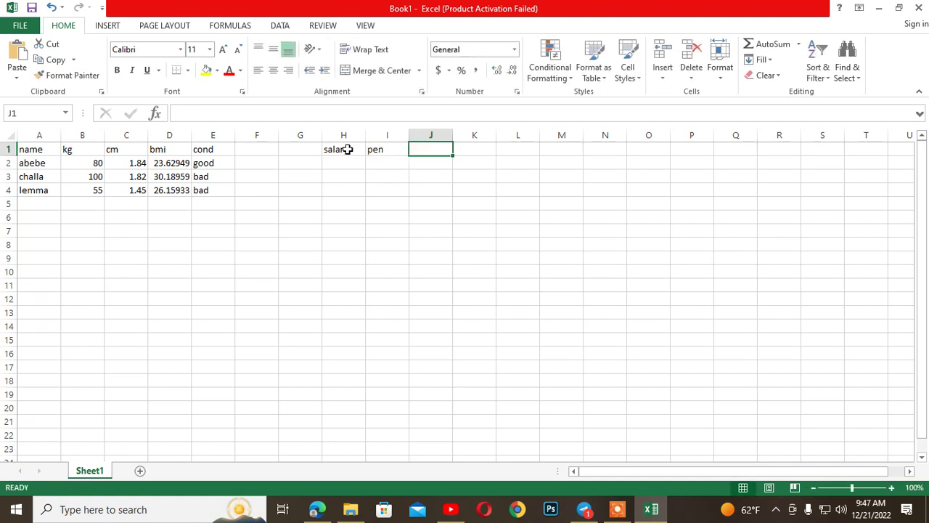
{"action": "type", "text": "tax"}
{"action": "key", "text": "Right"}
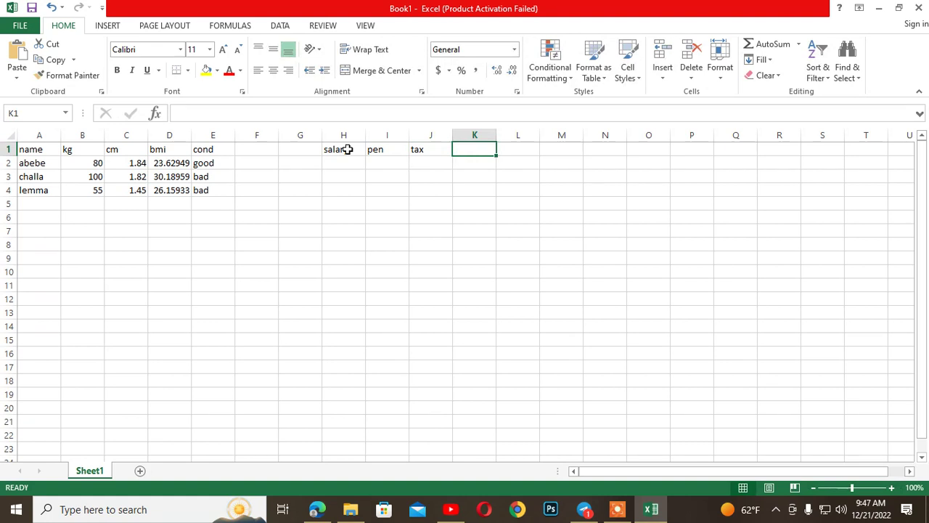
{"action": "type", "text": "net"}
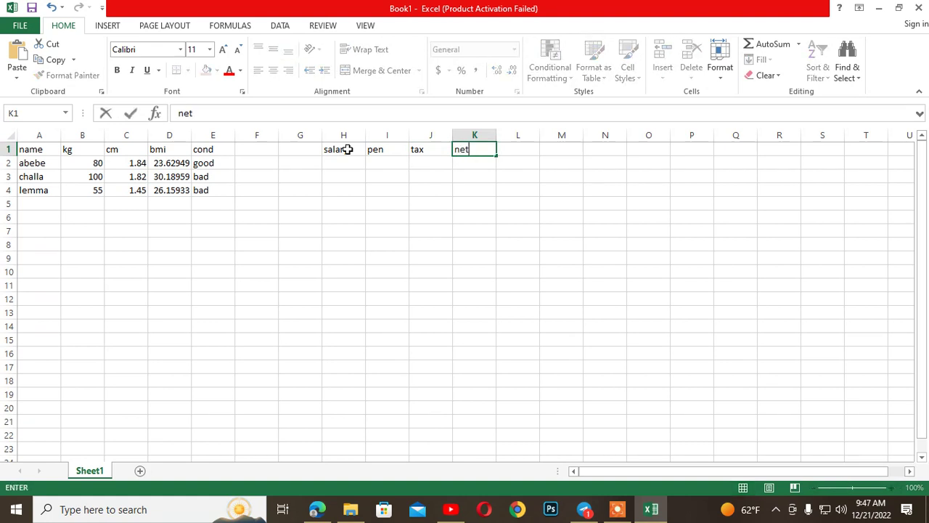
{"action": "key", "text": "Right"}
Enter the salaries 100, 1000, 10000 and 5000 in cells H2 to H5.
{"action": "key", "text": "Left"}
{"action": "key", "text": "Left"}
{"action": "key", "text": "Left"}
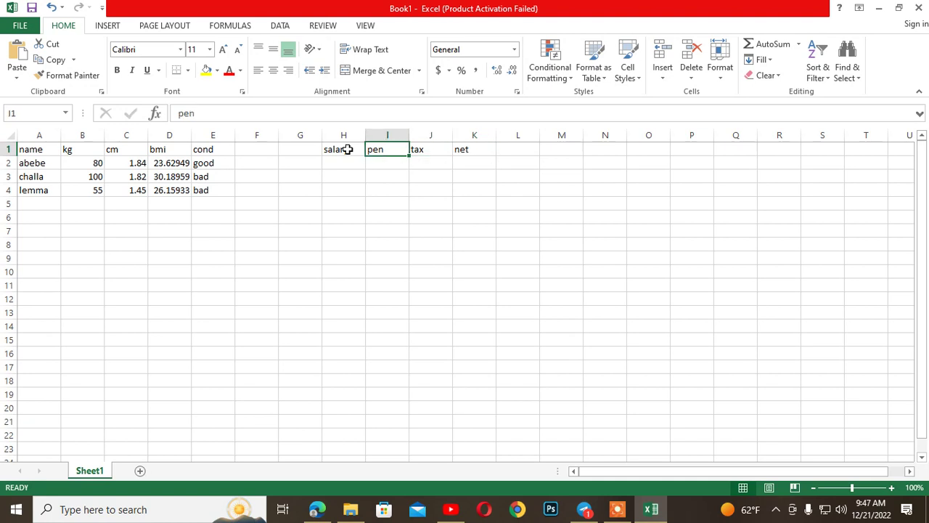
{"action": "key", "text": "Right"}
{"action": "key", "text": "Right"}
{"action": "key", "text": "Left"}
{"action": "key", "text": "Left"}
{"action": "key", "text": "Left"}
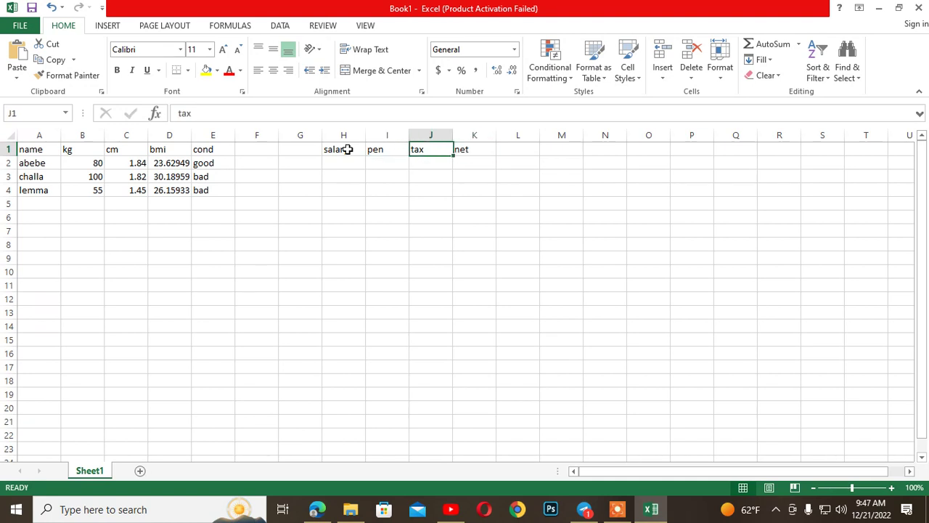
{"action": "key", "text": "Down"}
{"action": "type", "text": "100"}
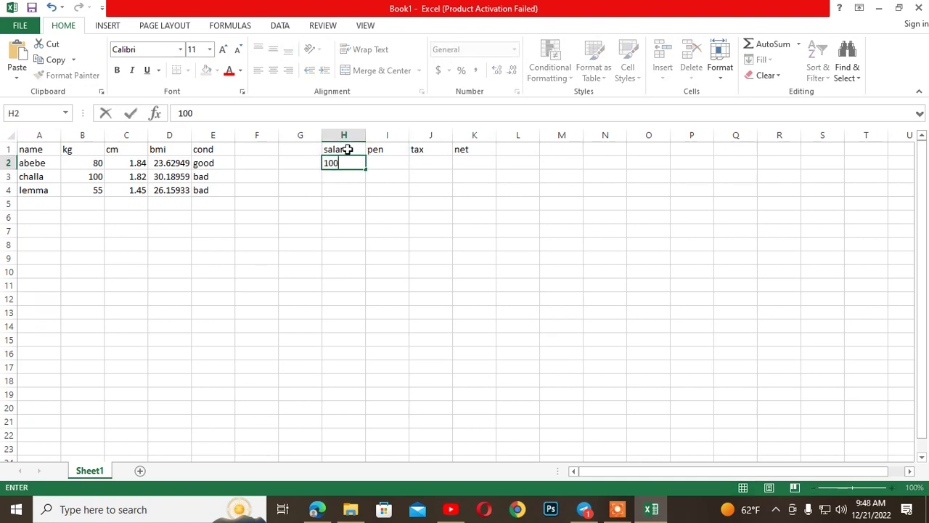
{"action": "key", "text": "Return"}
{"action": "type", "text": "1000"}
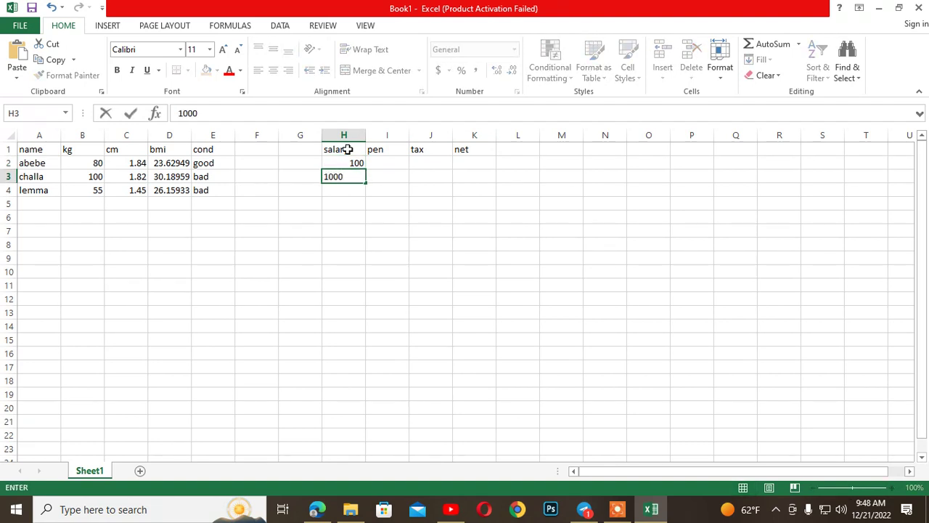
{"action": "key", "text": "Return"}
{"action": "type", "text": "10000"}
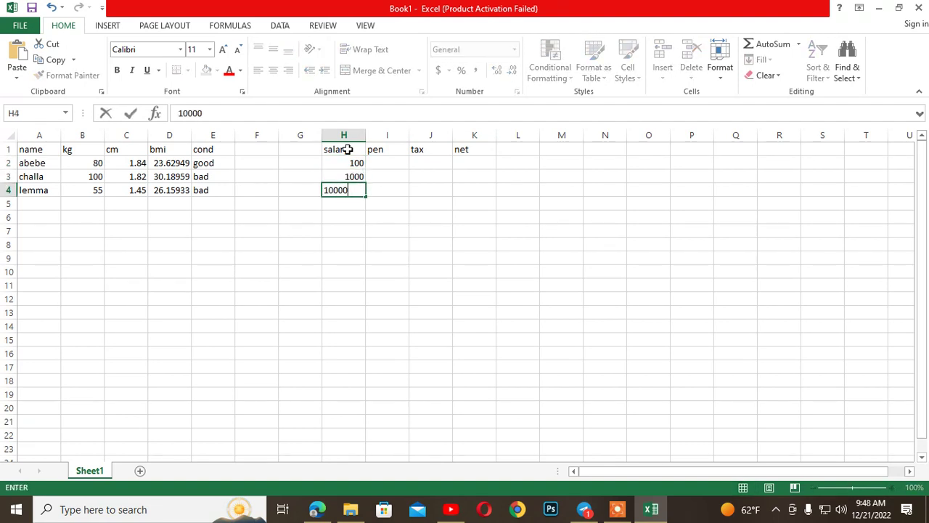
{"action": "key", "text": "Return"}
{"action": "type", "text": "5"}
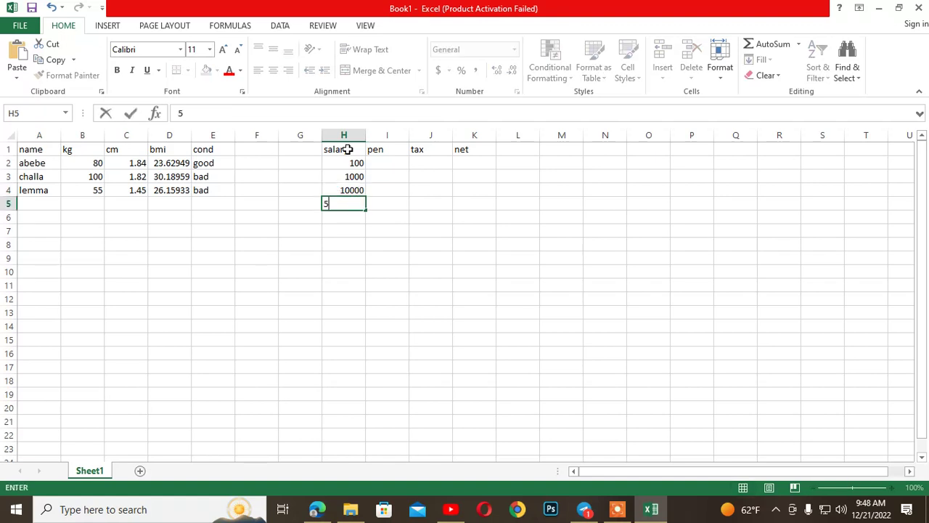
{"action": "type", "text": "000"}
{"action": "key", "text": "Tab"}
Calculate the first pension in cell I2 with the formula =IF(H2<=550,0,H2*7/100).
{"action": "key", "text": "Up"}
{"action": "key", "text": "Up"}
{"action": "key", "text": "Up"}
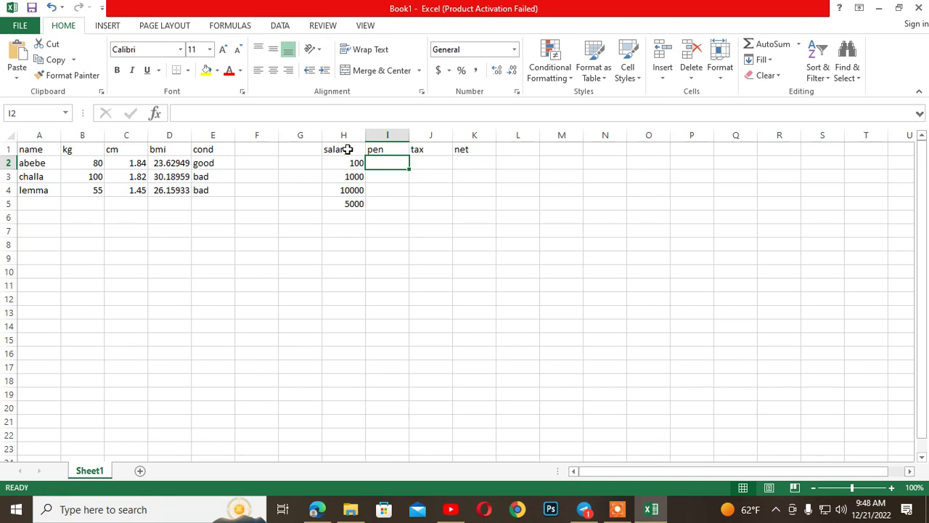
{"action": "type", "text": "=i"}
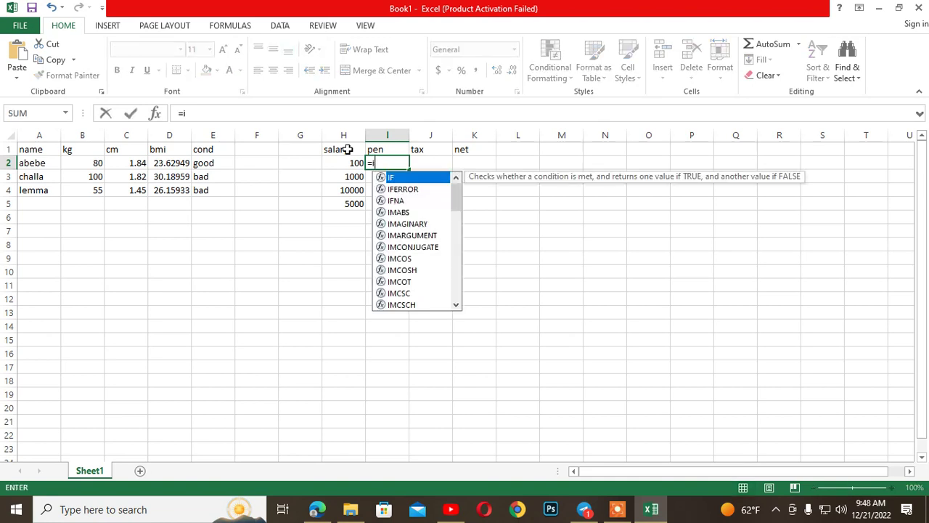
{"action": "type", "text": "f("}
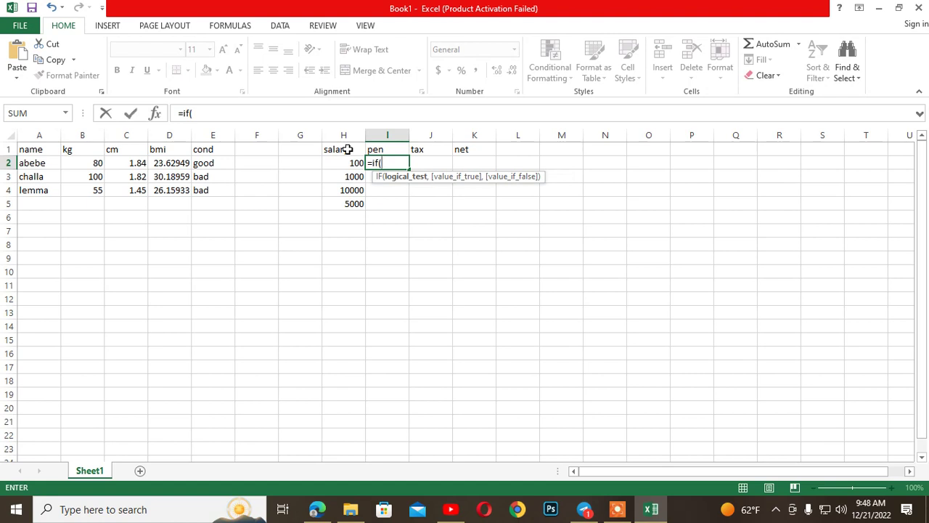
{"action": "left_click", "coordinate": [339, 160]}
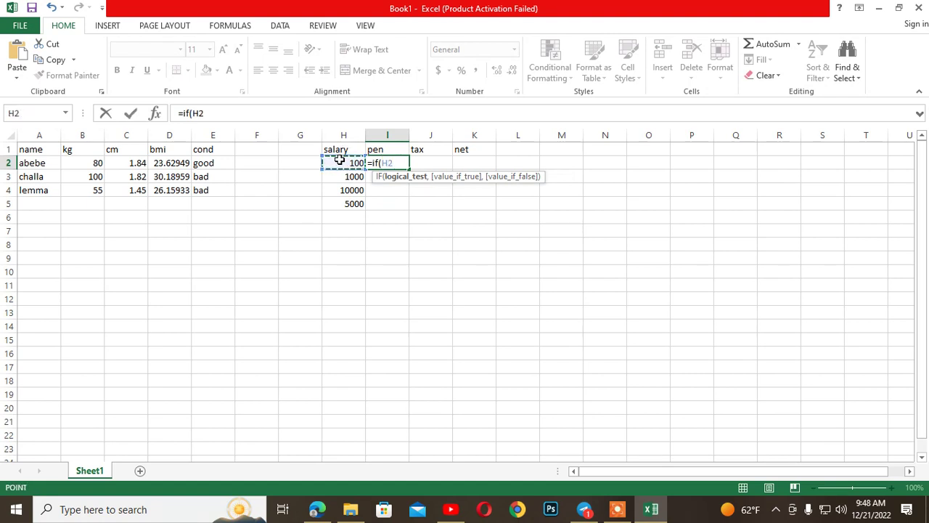
{"action": "type", "text": "<=55"}
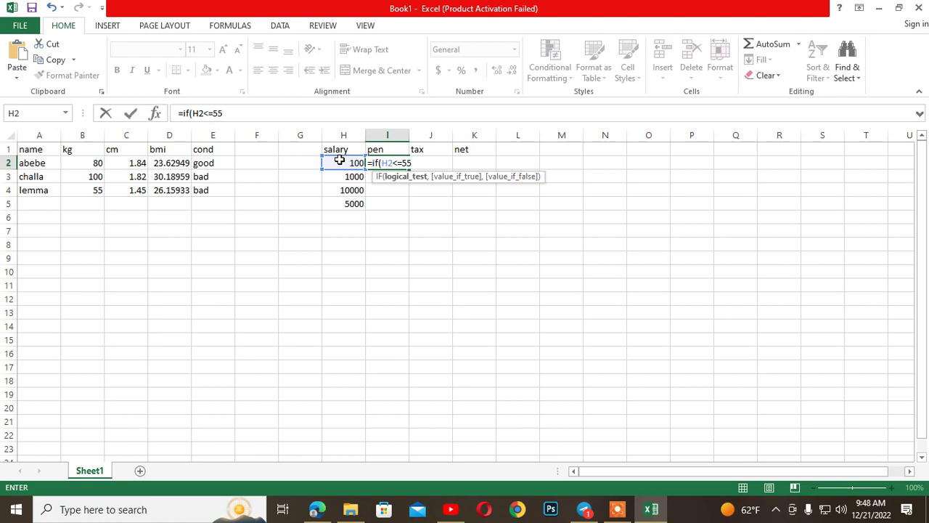
{"action": "type", "text": "0,"}
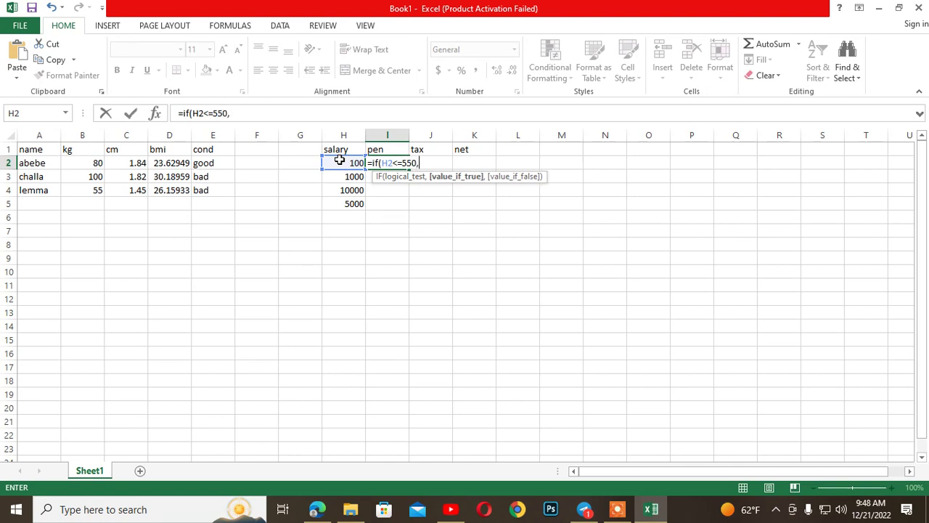
{"action": "type", "text": "0,"}
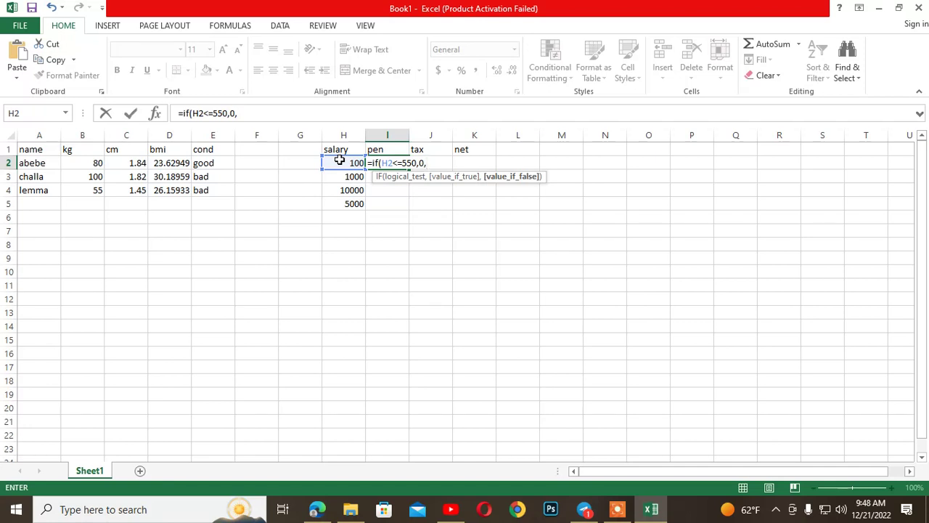
{"action": "type", "text": "h2*7/100"}
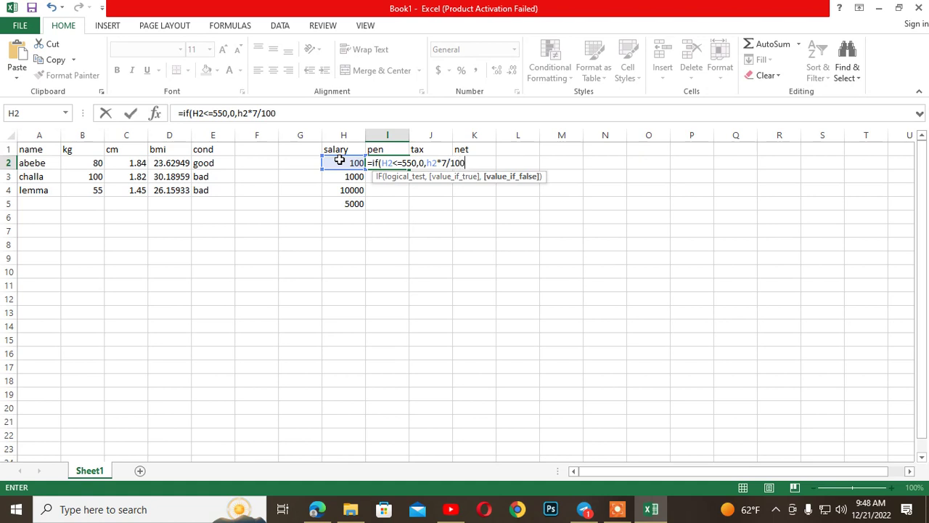
{"action": "type", "text": ")"}
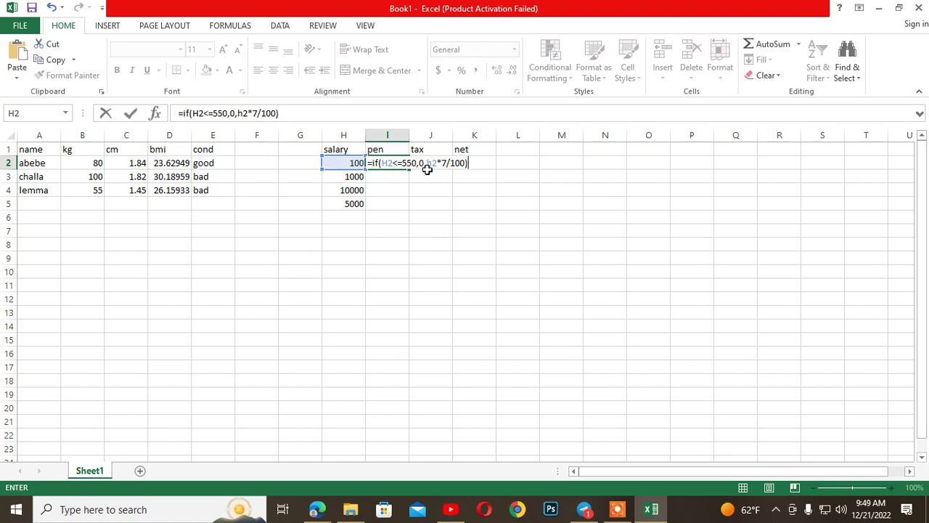
{"action": "left_click_drag", "start_coordinate": [428, 163], "coordinate": [461, 161]}
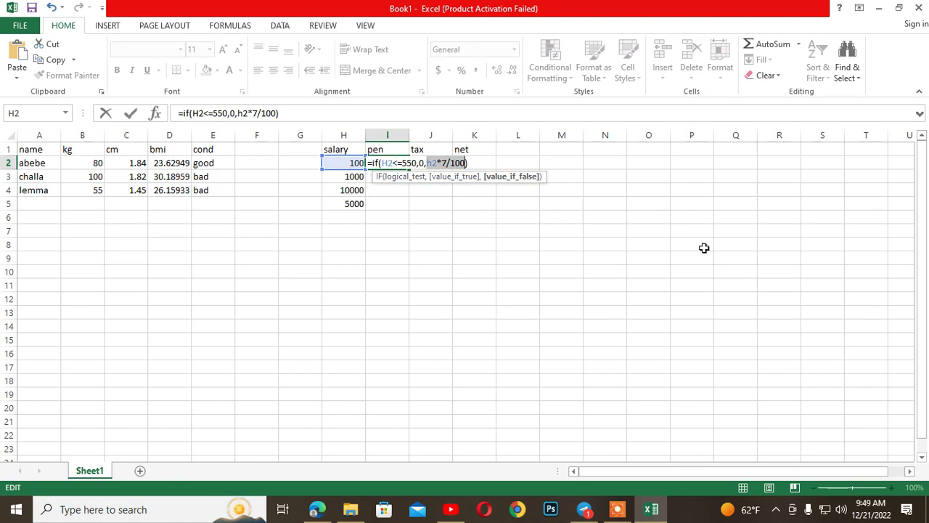
{"action": "key", "text": "Return"}
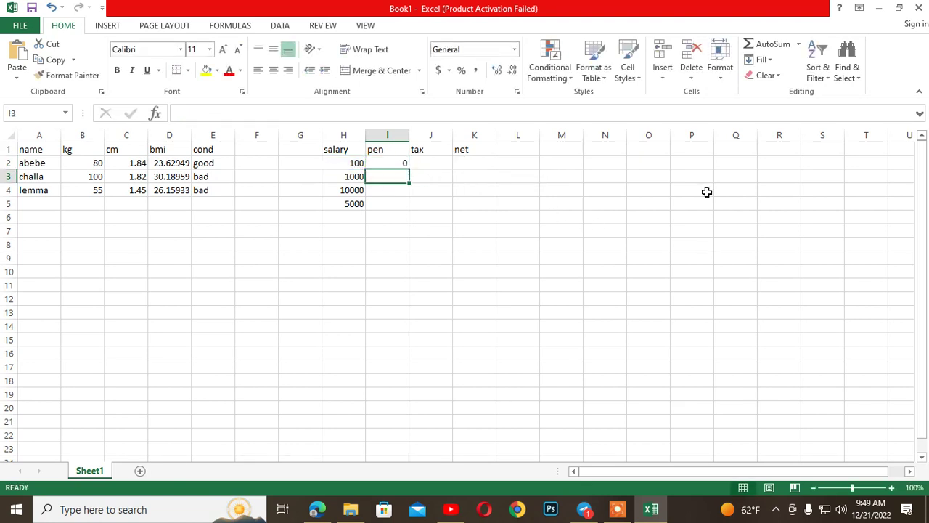
Copy the pension formula from I2 down to I5 and inspect the copied formulas in I3, I4 and I5.
{"action": "left_click", "coordinate": [341, 177]}
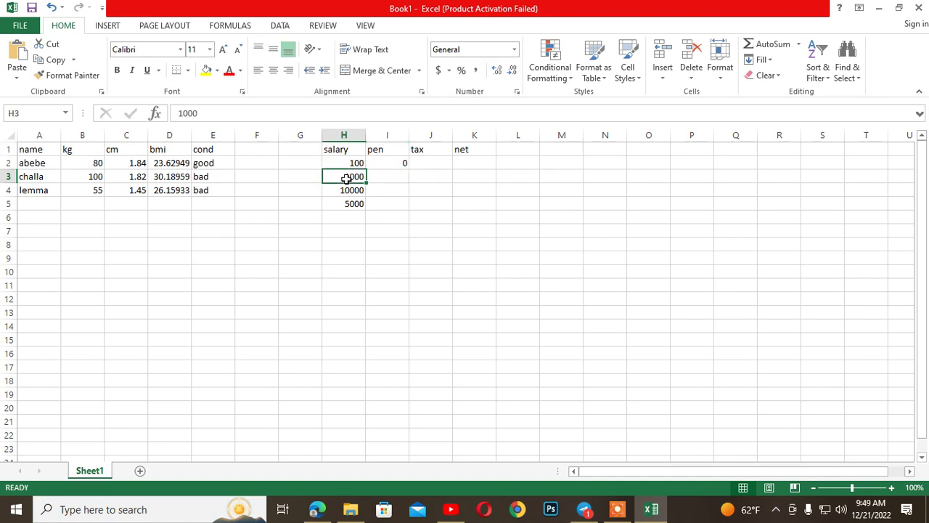
{"action": "left_click", "coordinate": [383, 177]}
{"action": "left_click", "coordinate": [400, 163]}
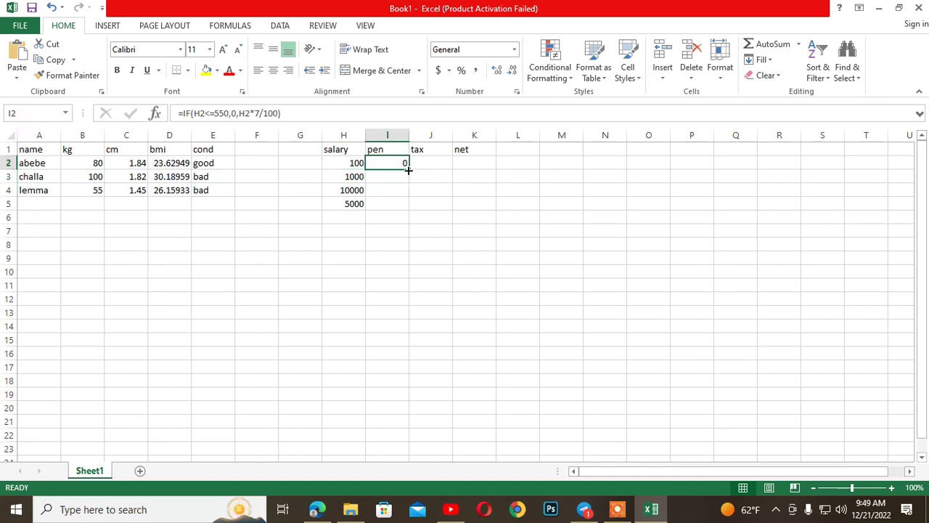
{"action": "left_click_drag", "start_coordinate": [408, 170], "coordinate": [412, 213]}
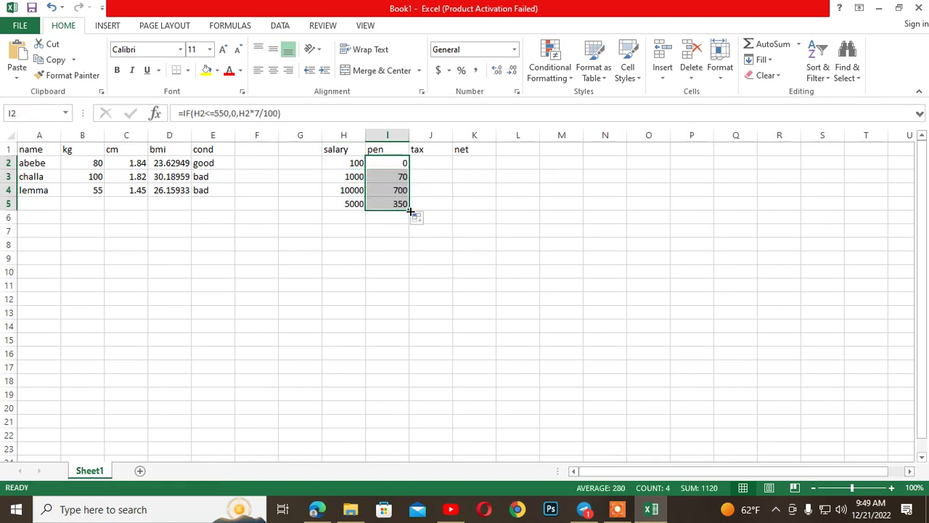
{"action": "left_click", "coordinate": [394, 176]}
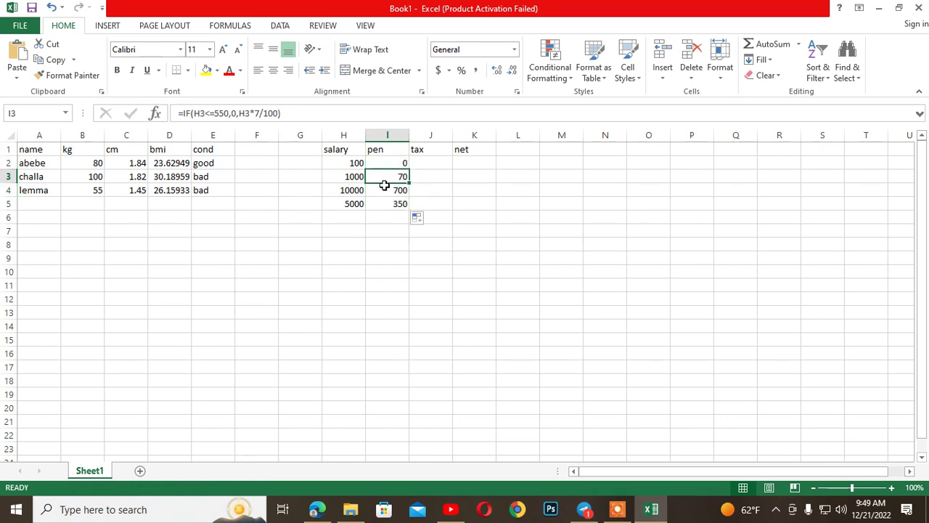
{"action": "left_click", "coordinate": [398, 191]}
{"action": "left_click", "coordinate": [394, 203]}
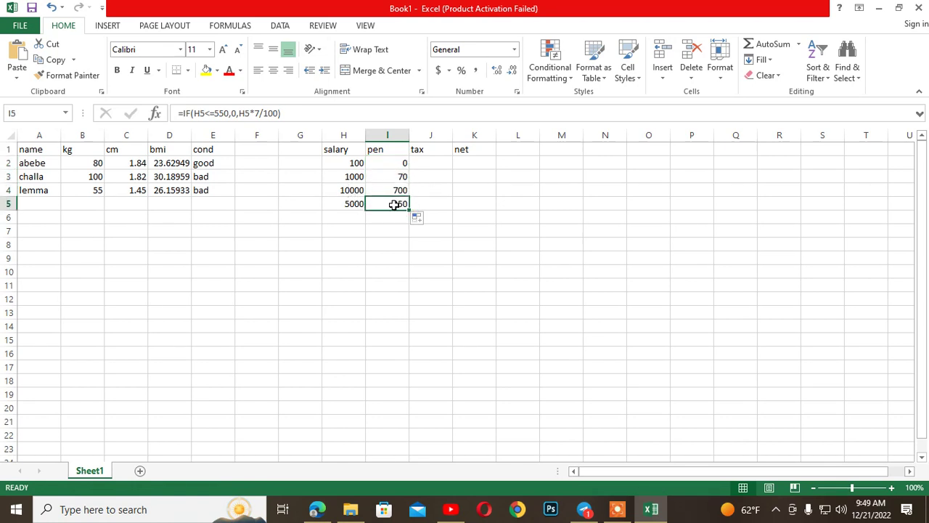
Test the pension formula in row 2 by setting the salary in H2 to 600, and finally to 500.
{"action": "left_click", "coordinate": [351, 164]}
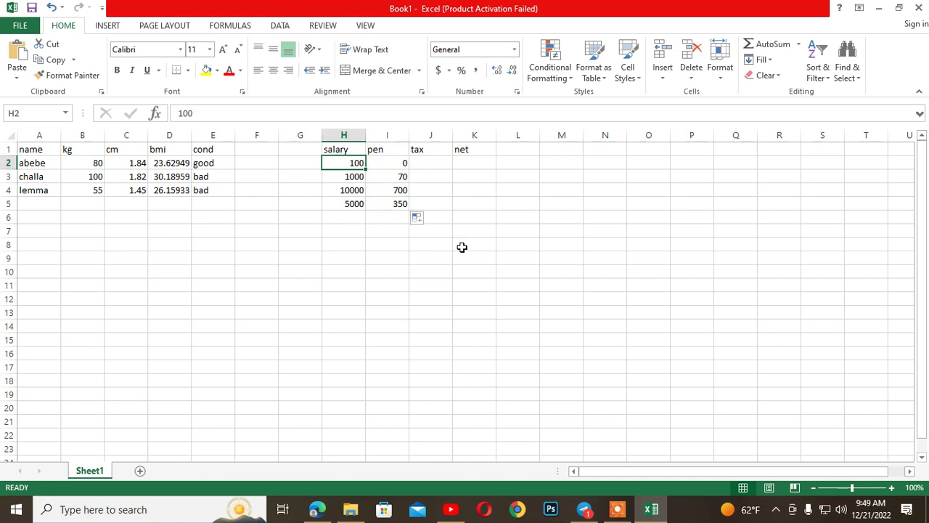
{"action": "type", "text": "600"}
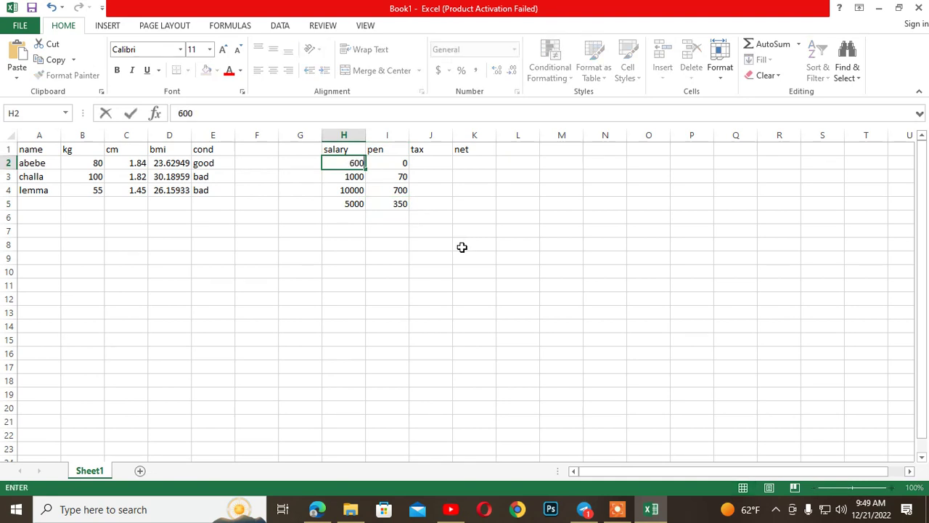
{"action": "key", "text": "Tab"}
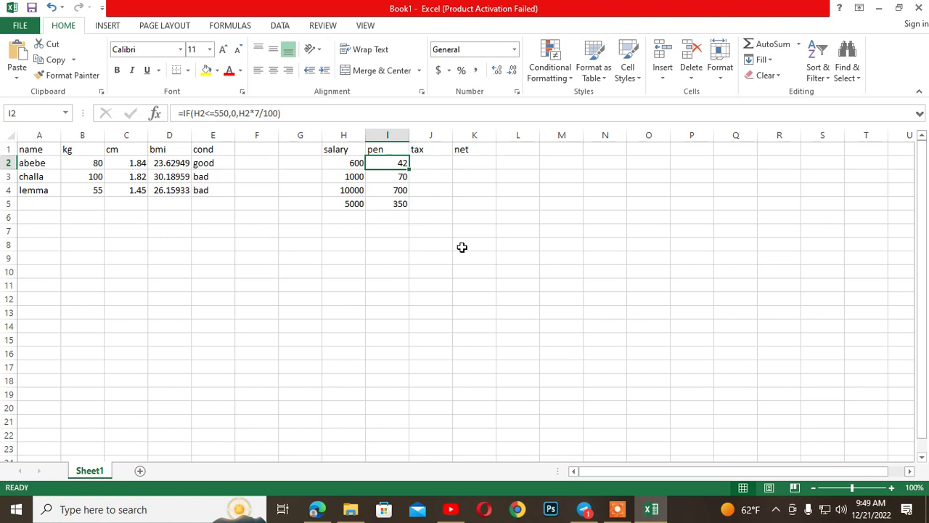
{"action": "key", "text": "Left"}
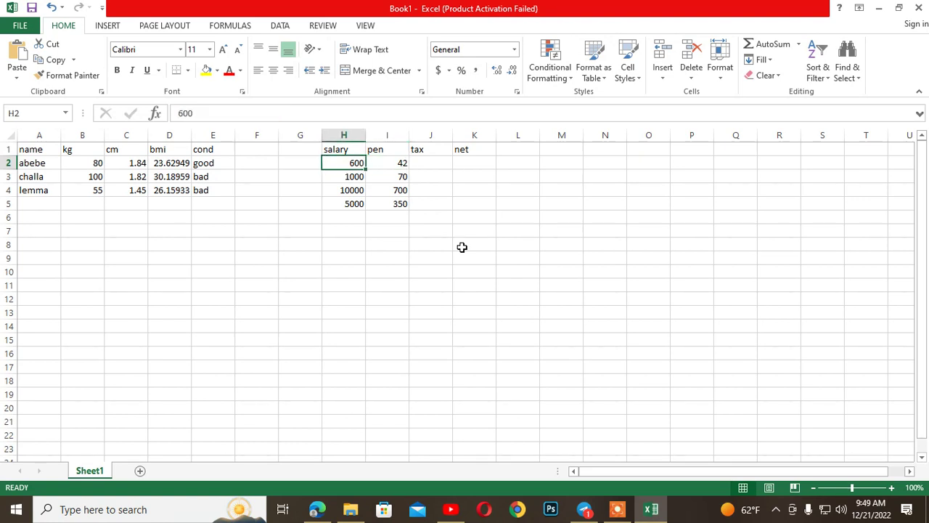
{"action": "type", "text": "500"}
{"action": "key", "text": "Tab"}
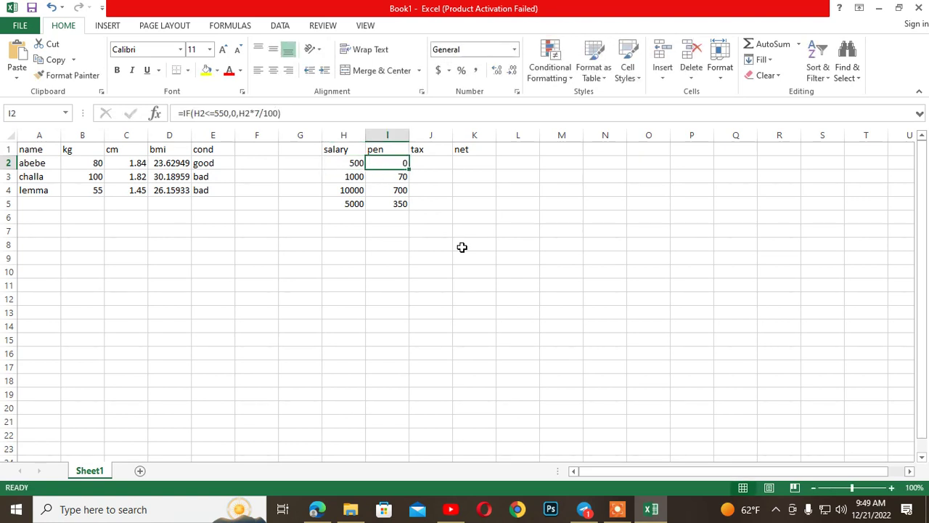
Start the tax formula in cell J2 with =if(h2<=550,0, for salaries up to 550.
{"action": "key", "text": "Right"}
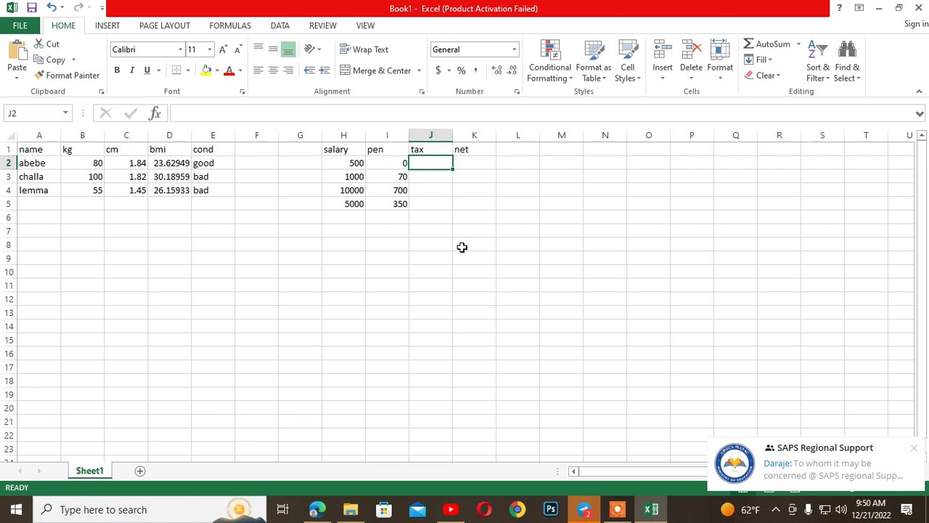
{"action": "type", "text": "="}
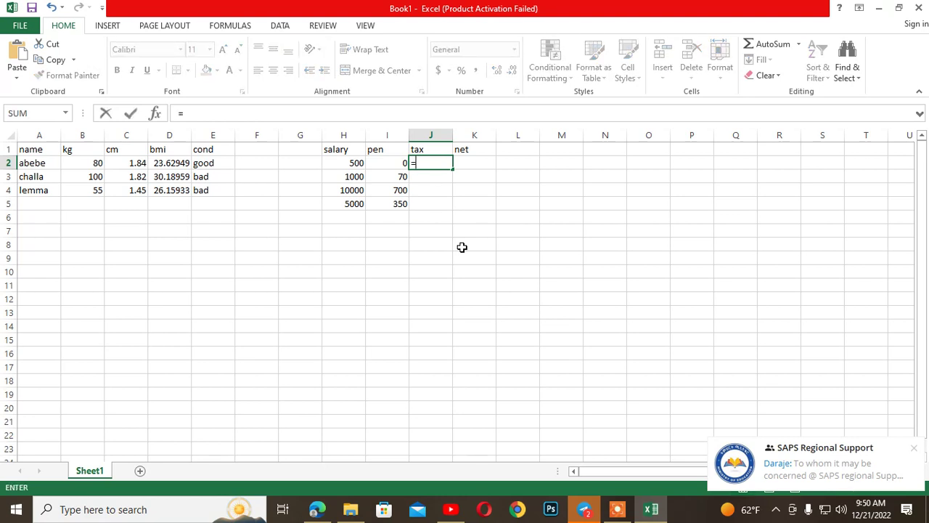
{"action": "type", "text": "if"}
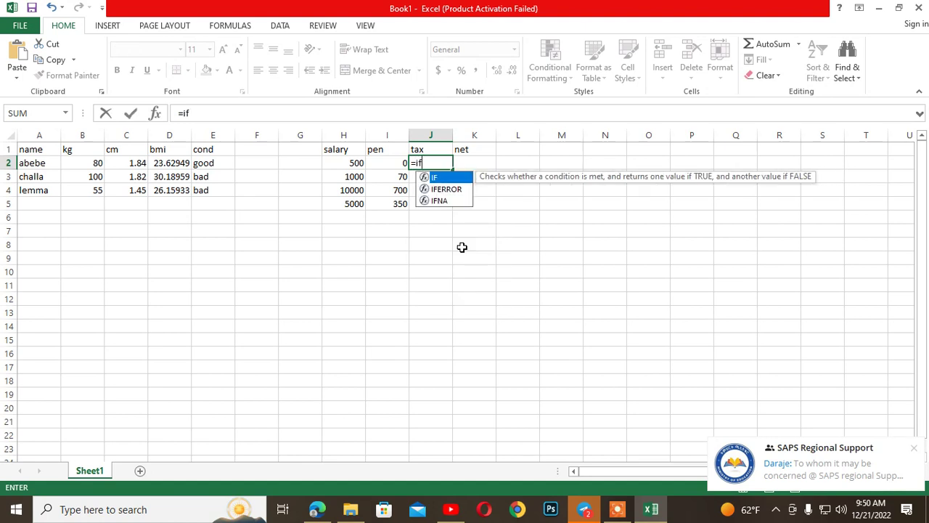
{"action": "type", "text": "(h"}
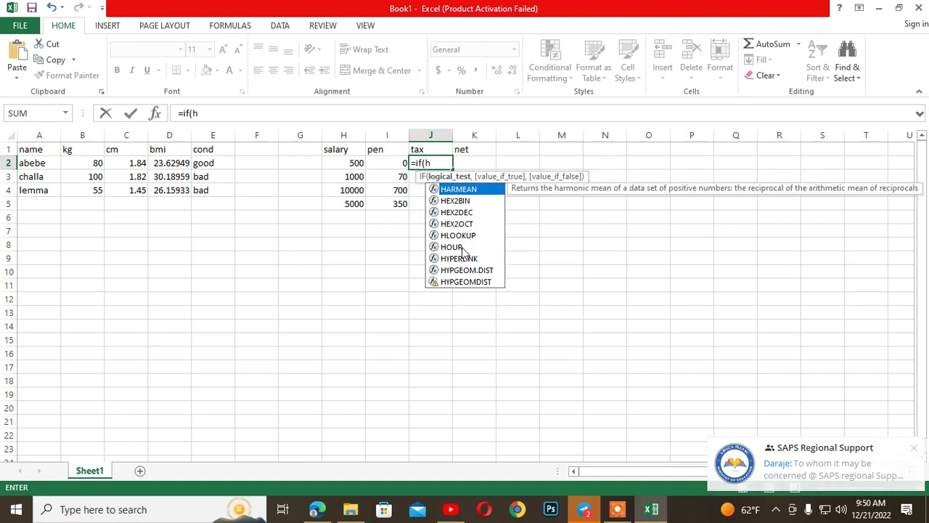
{"action": "type", "text": "2"}
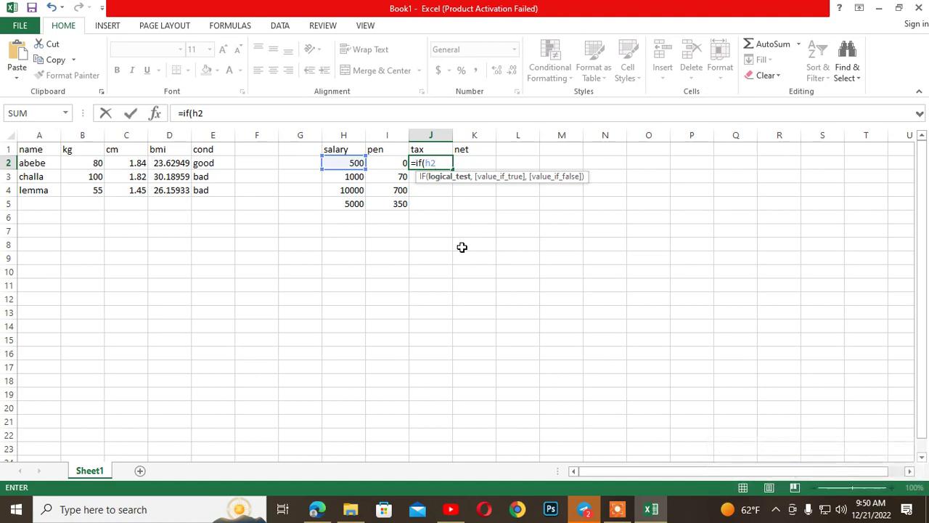
{"action": "type", "text": "<"}
{"action": "type", "text": "=5"}
{"action": "type", "text": "50"}
{"action": "key", "text": "BackSpace"}
{"action": "type", "text": "50,"}
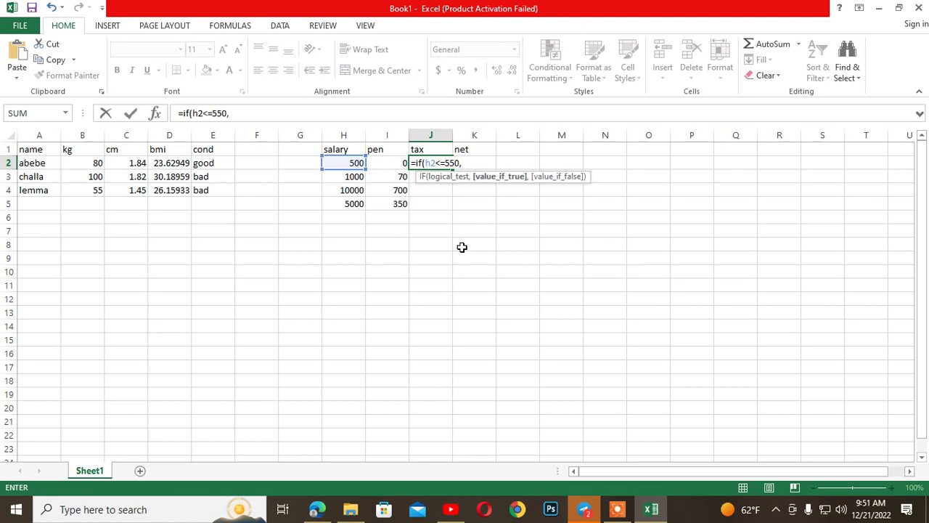
{"action": "type", "text": "0,"}
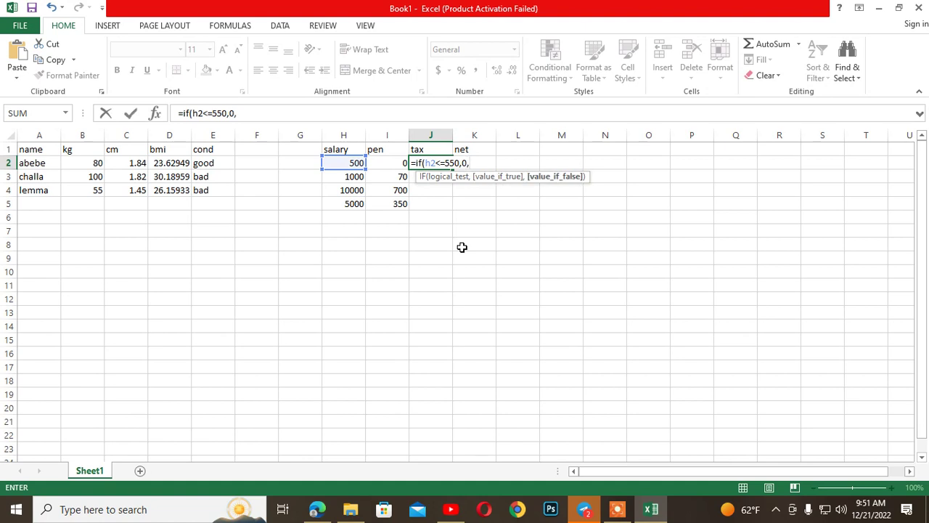
Nest a second IF in the J2 tax formula with if(h2<=1000,h2*10/100 for the 10 percent bracket.
{"action": "type", "text": "if"}
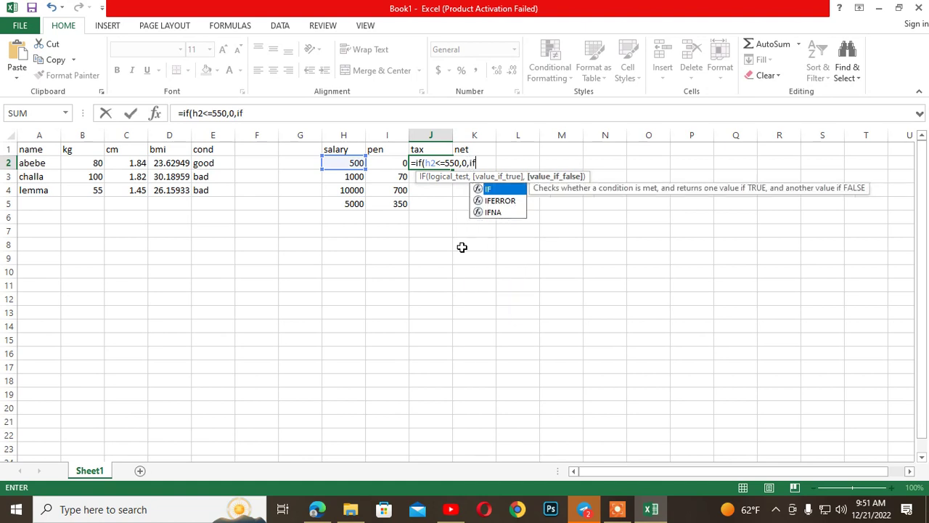
{"action": "type", "text": "("}
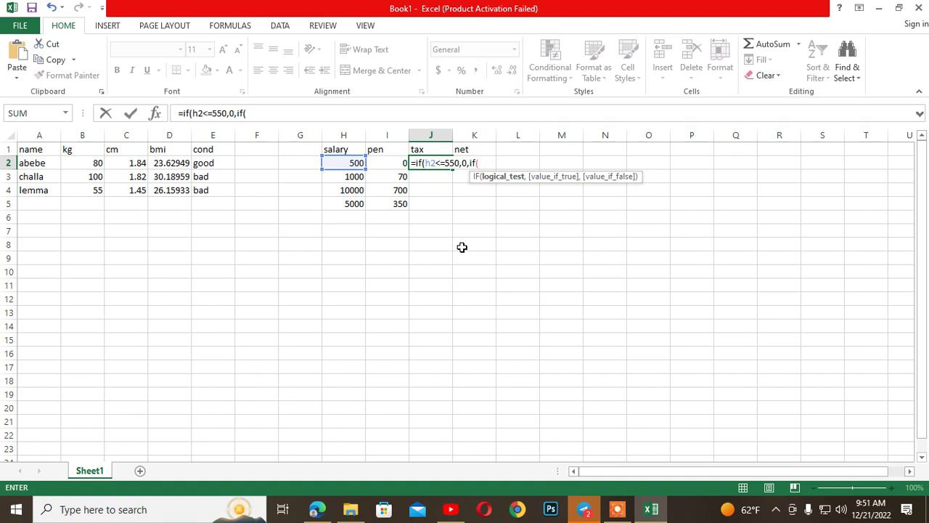
{"action": "type", "text": "h2<"}
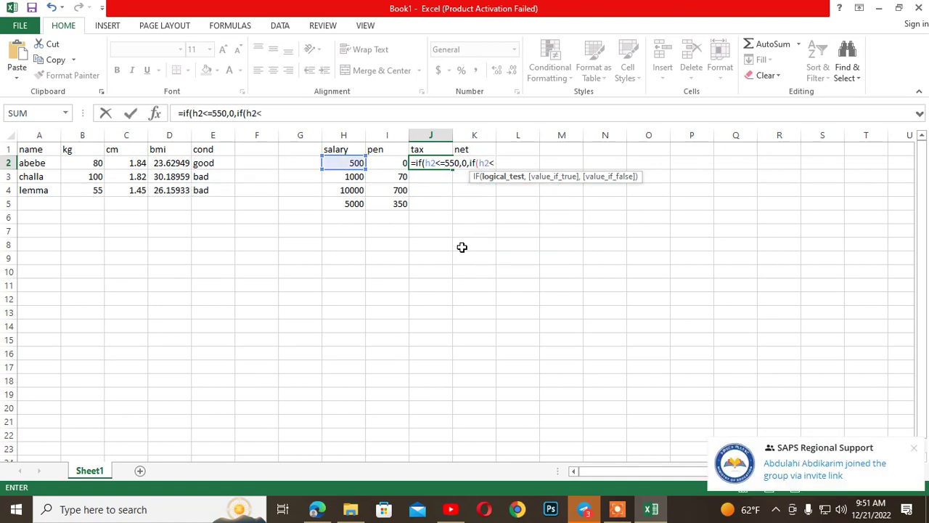
{"action": "type", "text": "=1000,"}
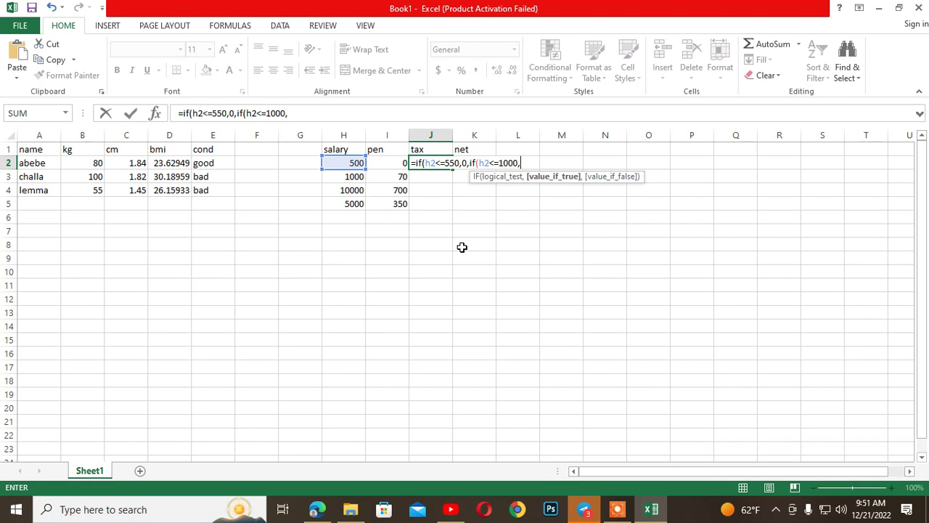
{"action": "type", "text": "h"}
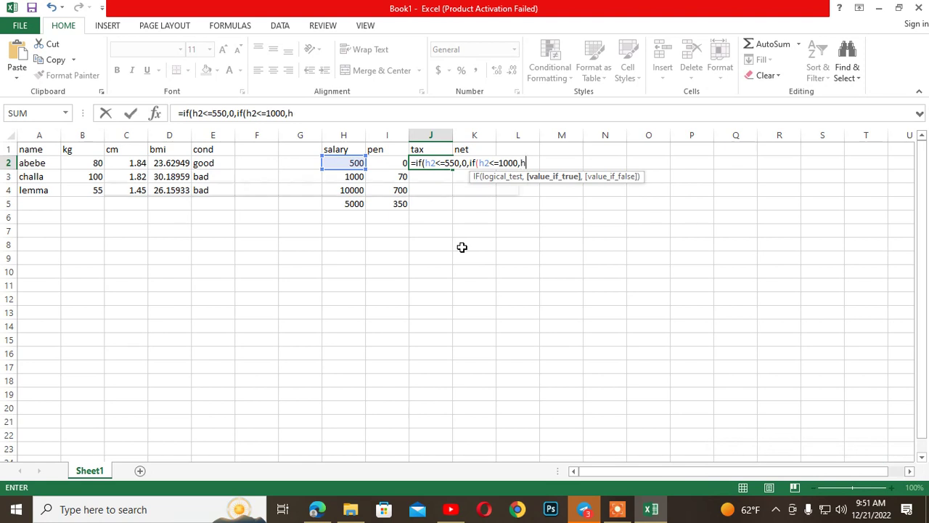
{"action": "type", "text": "2"}
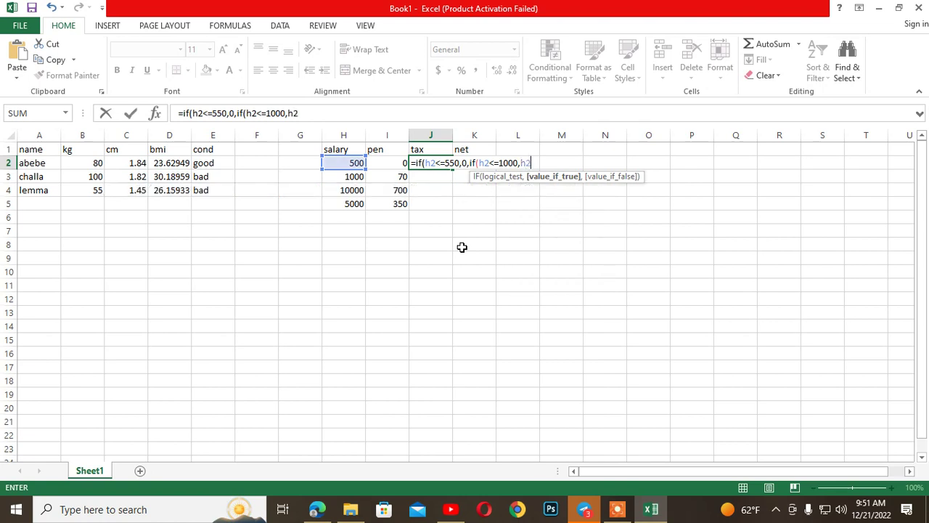
{"action": "type", "text": "*10"}
{"action": "type", "text": "/100"}
Nest a third IF in the J2 tax formula with if(h2<=2000,h2*15/100, for the 15 percent bracket.
{"action": "type", "text": ",i"}
{"action": "type", "text": "f("}
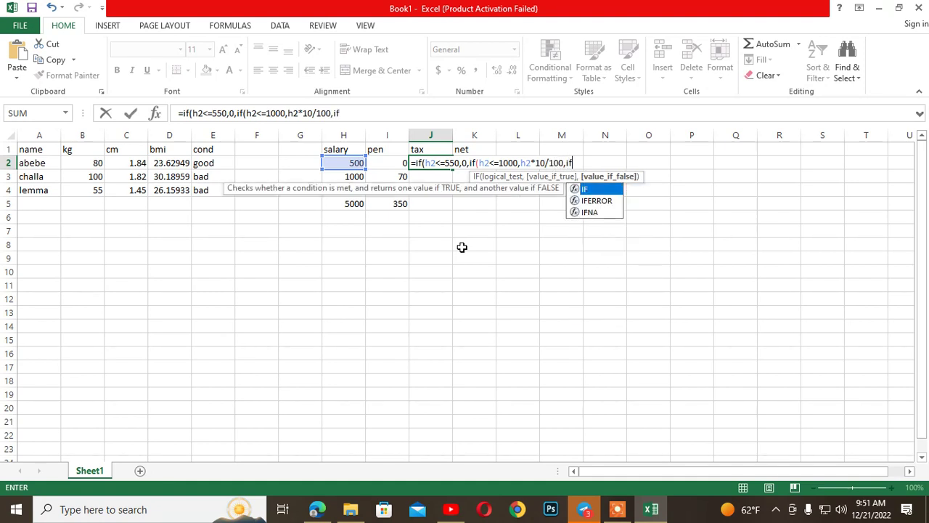
{"action": "type", "text": "h2"}
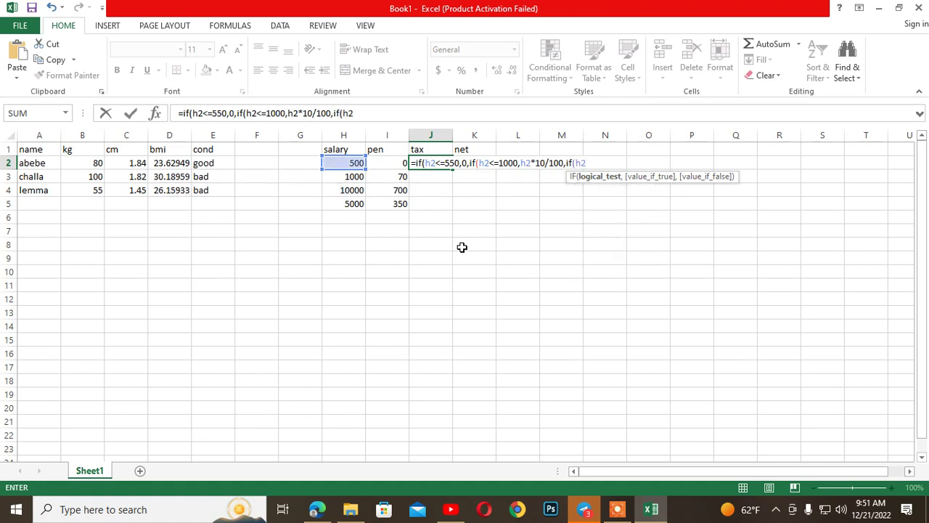
{"action": "type", "text": "<=2000,"}
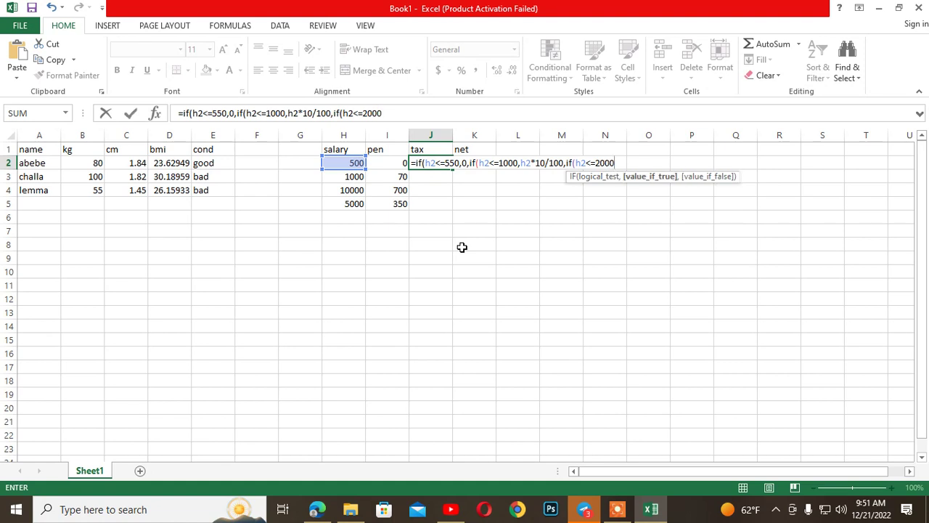
{"action": "type", "text": "h2"}
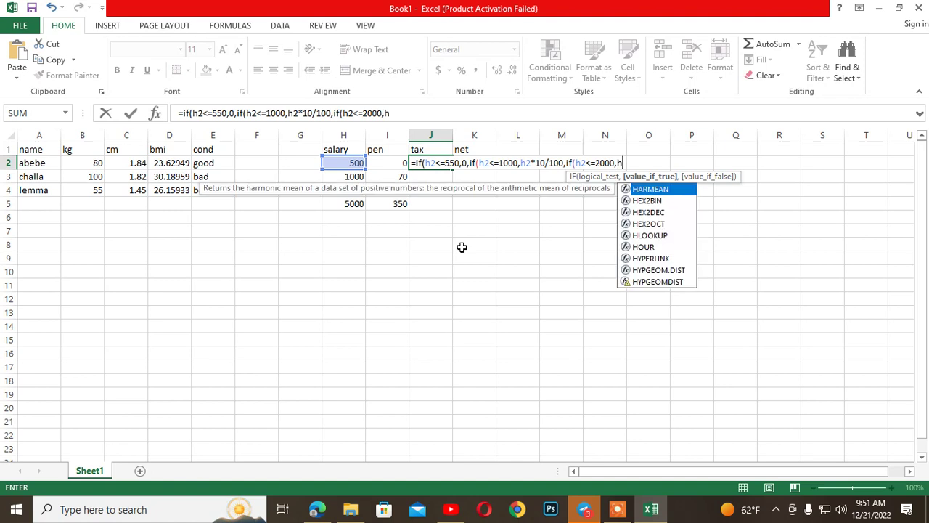
{"action": "type", "text": "*15"}
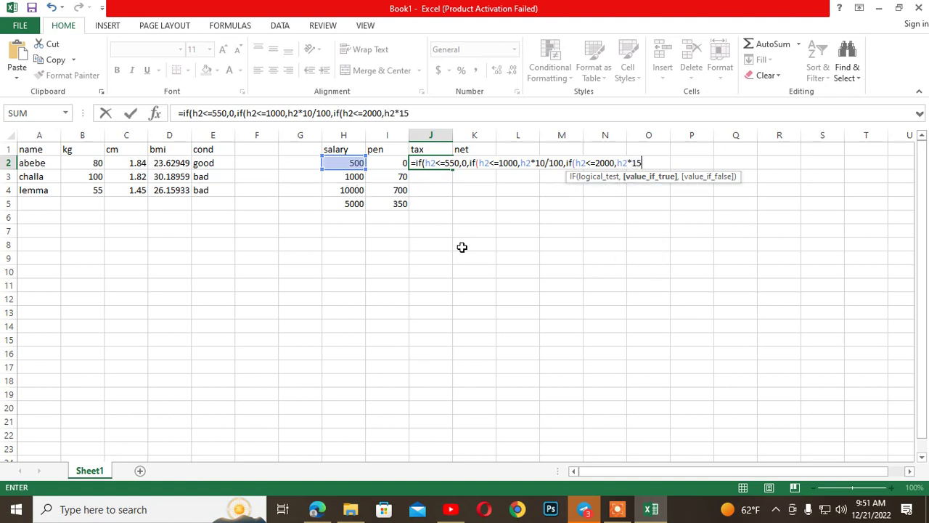
{"action": "type", "text": "/100,"}
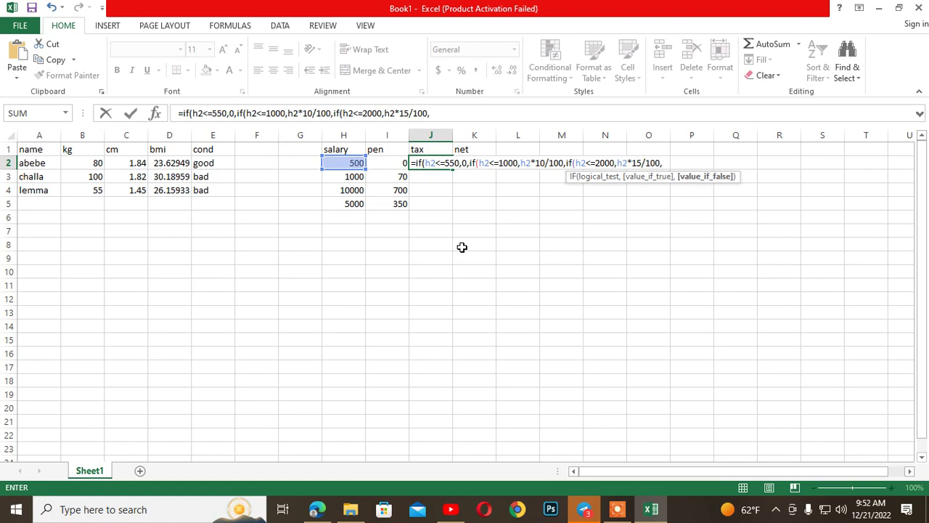
Nest a fourth IF in the J2 tax formula with if(h2<=3000,h2*20/100 and highlight its arguments.
{"action": "type", "text": "if("}
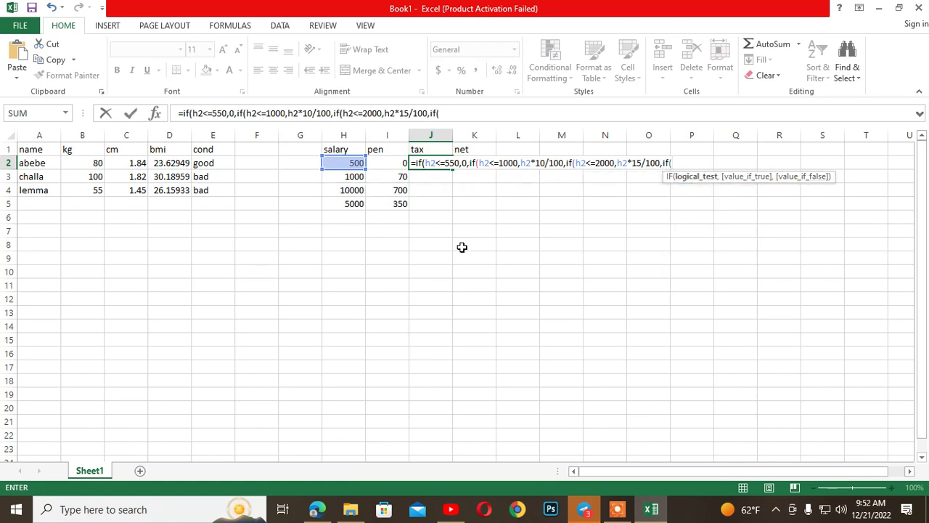
{"action": "type", "text": "h2<=3000,"}
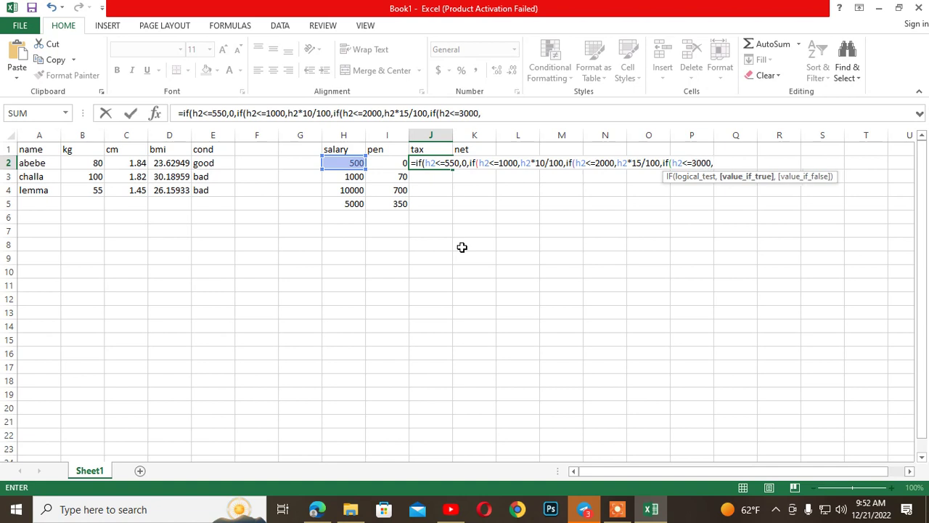
{"action": "type", "text": "h2*20/100"}
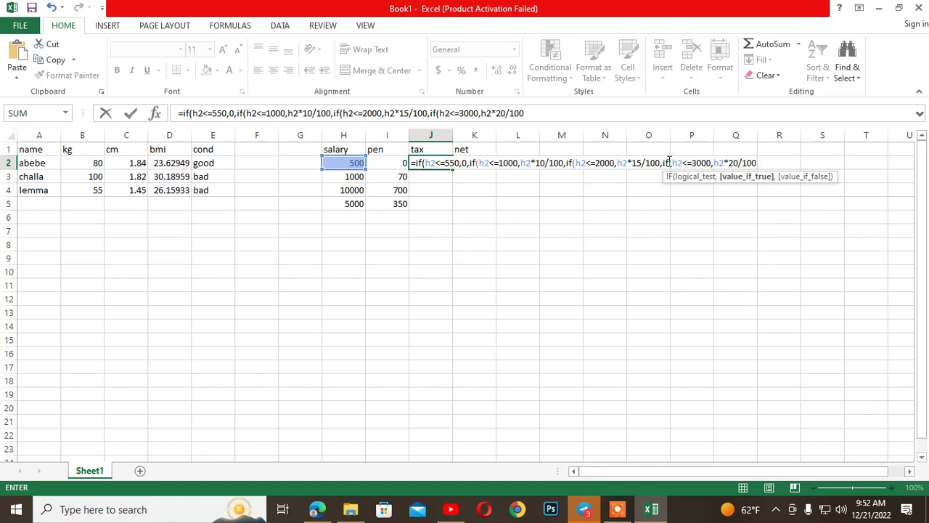
{"action": "left_click_drag", "start_coordinate": [672, 161], "coordinate": [767, 162]}
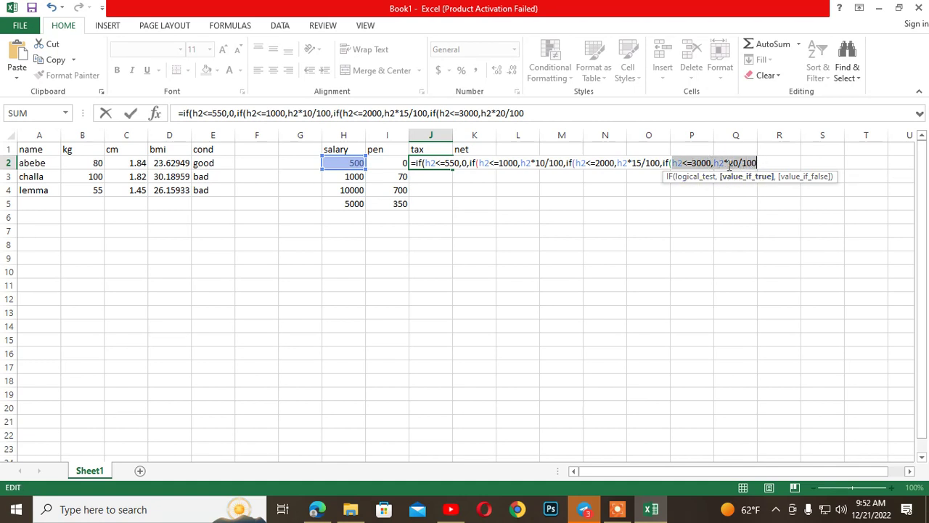
{"action": "left_click_drag", "start_coordinate": [727, 166], "coordinate": [753, 166]}
{"action": "left_click_drag", "start_coordinate": [748, 163], "coordinate": [755, 161]}
{"action": "left_click", "coordinate": [756, 163]}
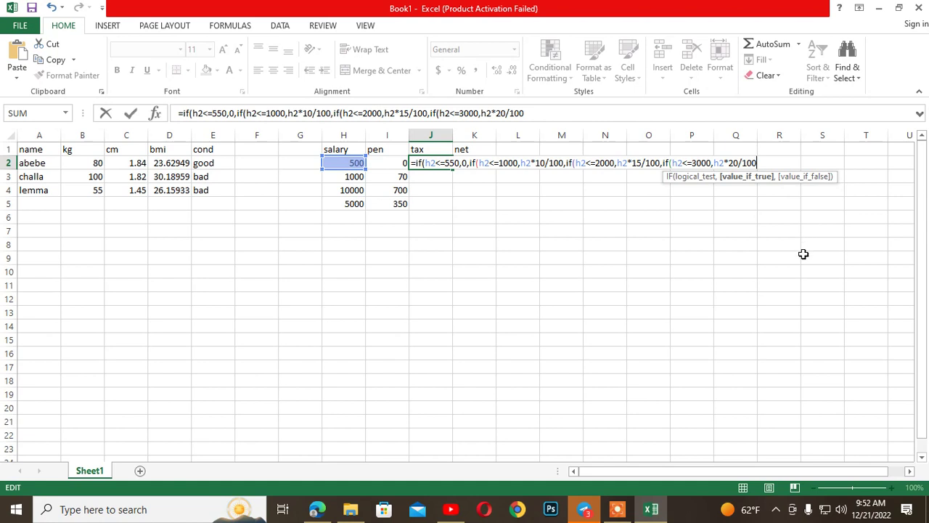
Nest a fifth IF in the J2 tax formula with if(h2>3000,h2*25/100 and close all five brackets.
{"action": "type", "text": ","}
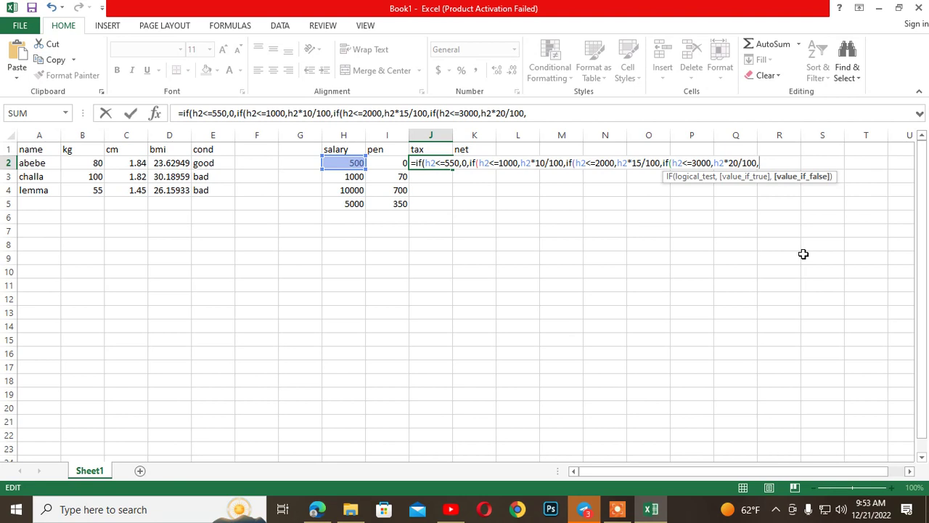
{"action": "type", "text": "if"}
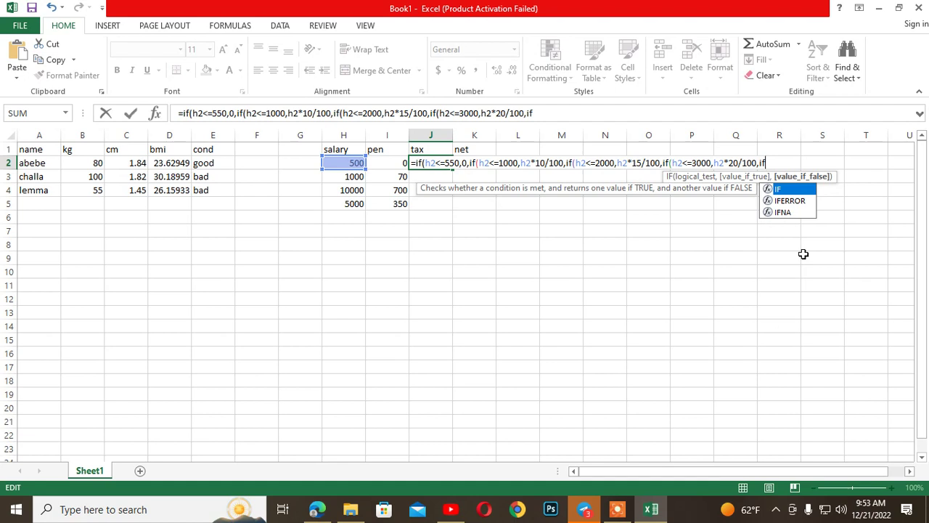
{"action": "type", "text": "("}
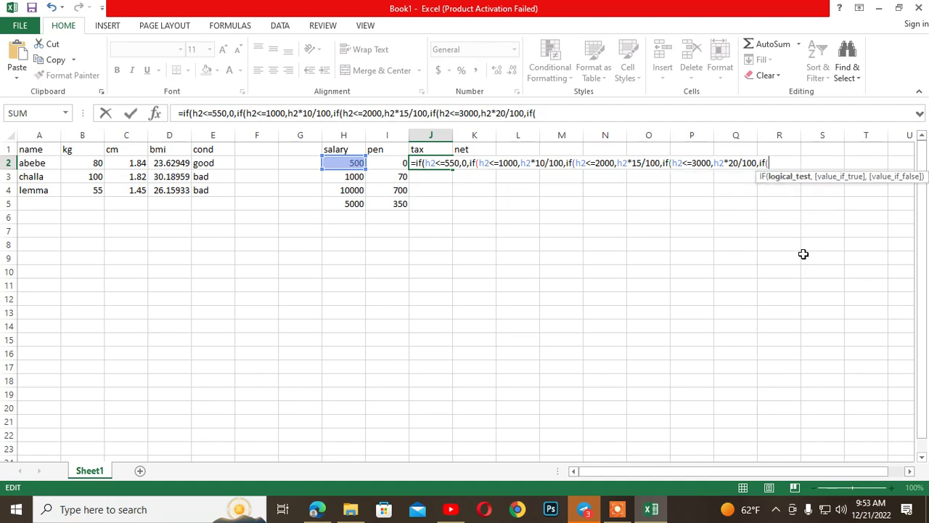
{"action": "type", "text": "h2"}
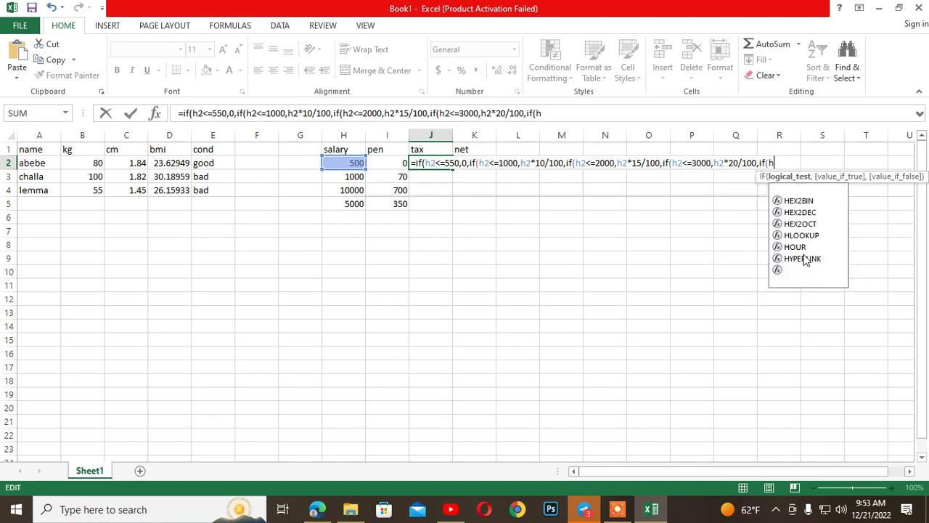
{"action": "type", "text": ">3"}
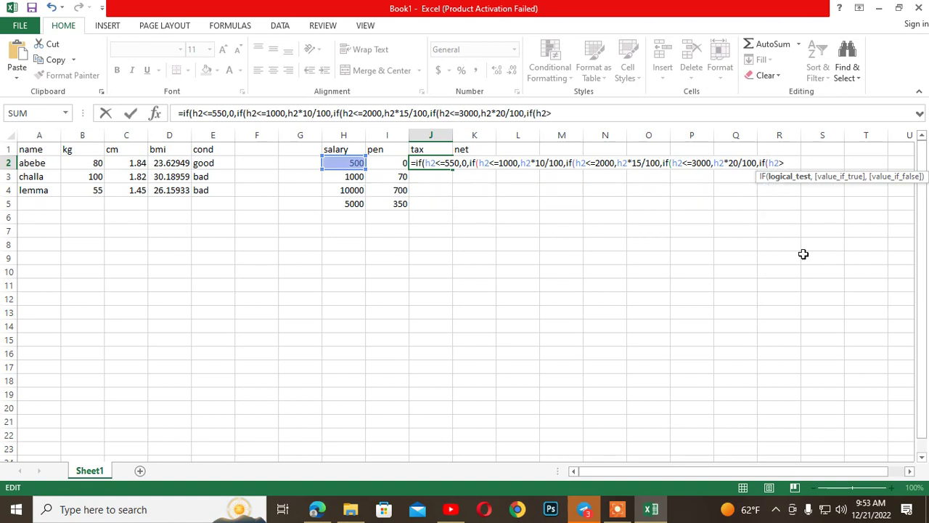
{"action": "type", "text": "000"}
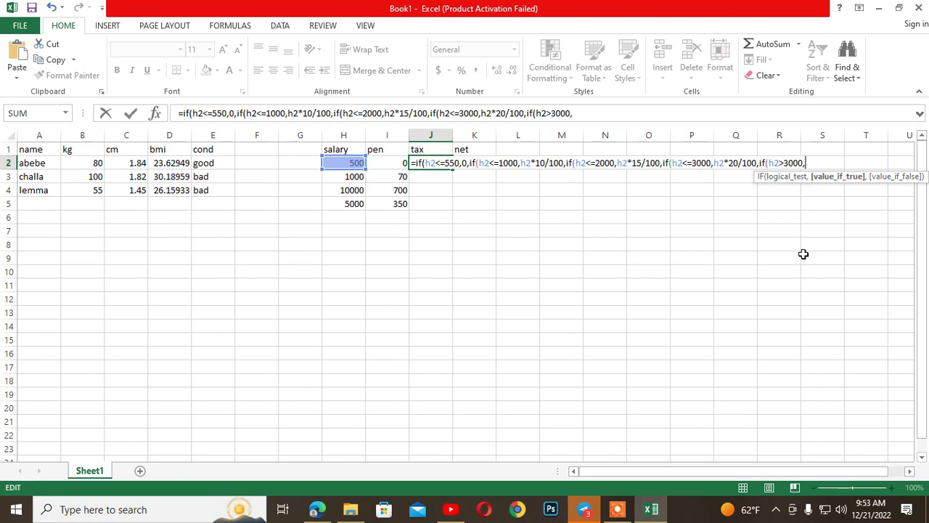
{"action": "type", "text": ",h2"}
{"action": "type", "text": "*25/100"}
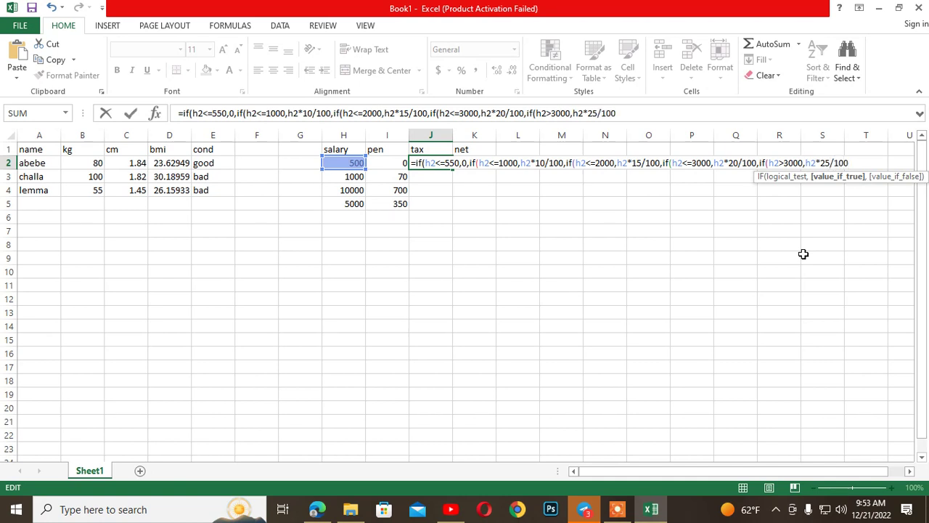
{"action": "type", "text": ")))))"}
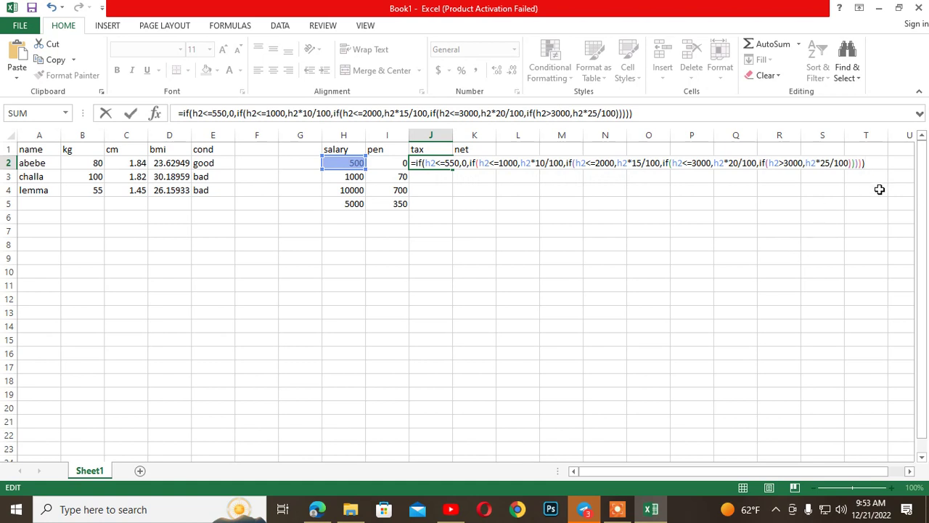
Remove the fifth IF with its condition and value from the J2 tax formula, keeping the closing brackets.
{"action": "key", "text": "Left"}
{"action": "key", "text": "Left"}
{"action": "key", "text": "Left"}
{"action": "key", "text": "Left"}
{"action": "key", "text": "Left"}
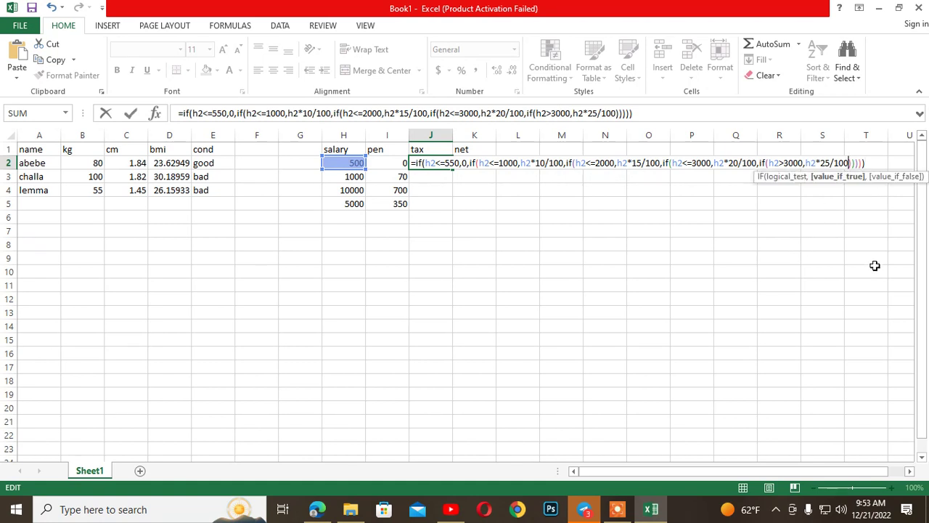
{"action": "key", "text": "BackSpace"}
{"action": "key", "text": "BackSpace"}
{"action": "key", "text": "BackSpace"}
{"action": "key", "text": "BackSpace"}
{"action": "key", "text": "BackSpace"}
{"action": "key", "text": "BackSpace"}
{"action": "key", "text": "BackSpace"}
{"action": "key", "text": "BackSpace"}
{"action": "key", "text": "BackSpace"}
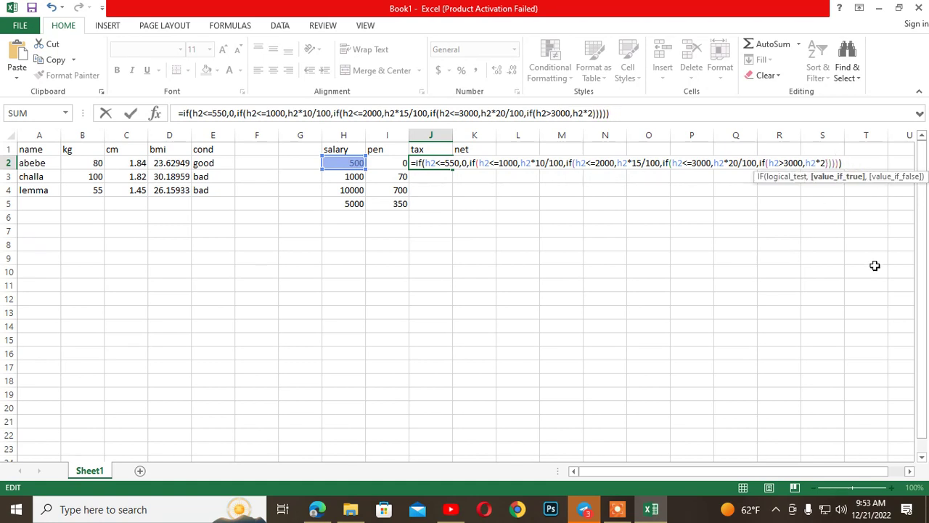
{"action": "key", "text": "BackSpace"}
{"action": "key", "text": "BackSpace"}
{"action": "key", "text": "BackSpace"}
{"action": "key", "text": "BackSpace"}
{"action": "key", "text": "BackSpace"}
{"action": "key", "text": "BackSpace"}
{"action": "key", "text": "BackSpace"}
{"action": "key", "text": "BackSpace"}
{"action": "key", "text": "BackSpace"}
{"action": "key", "text": "BackSpace"}
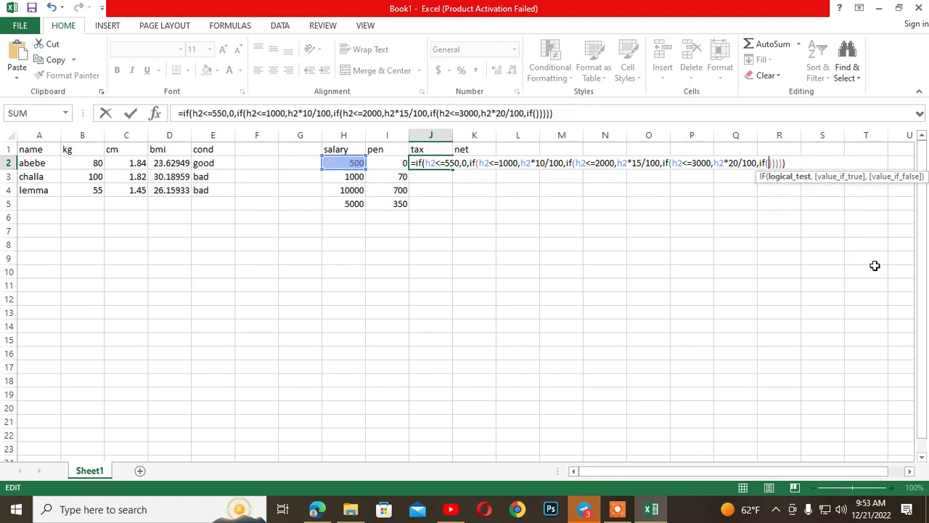
{"action": "key", "text": "BackSpace"}
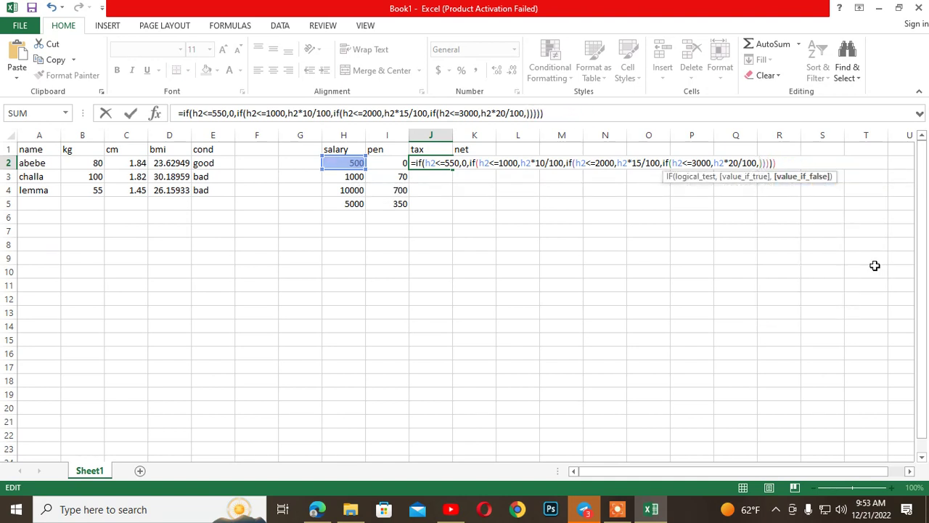
Make h2*25/100 the final false value of the J2 tax formula, remove the extra closing bracket and enter the formula.
{"action": "type", "text": "h2*25"}
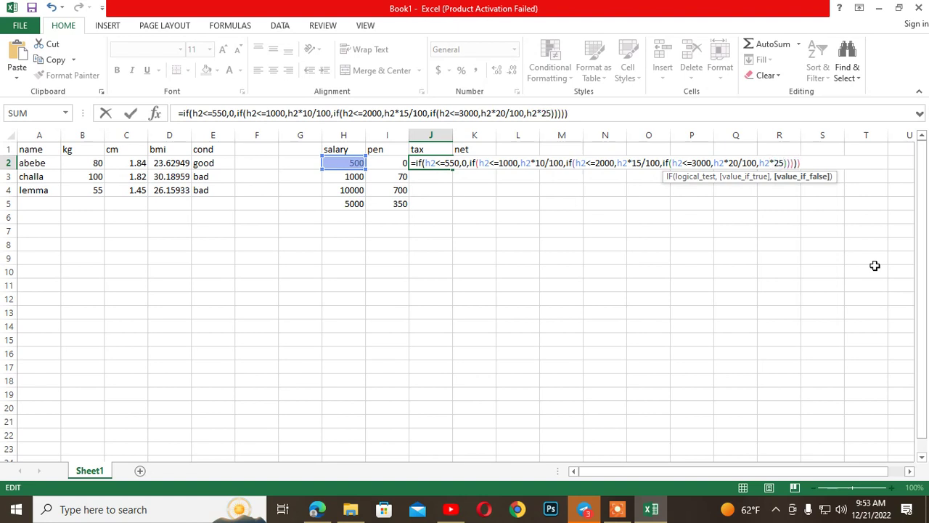
{"action": "type", "text": "/100"}
{"action": "left_click", "coordinate": [822, 163]}
{"action": "key", "text": "BackSpace"}
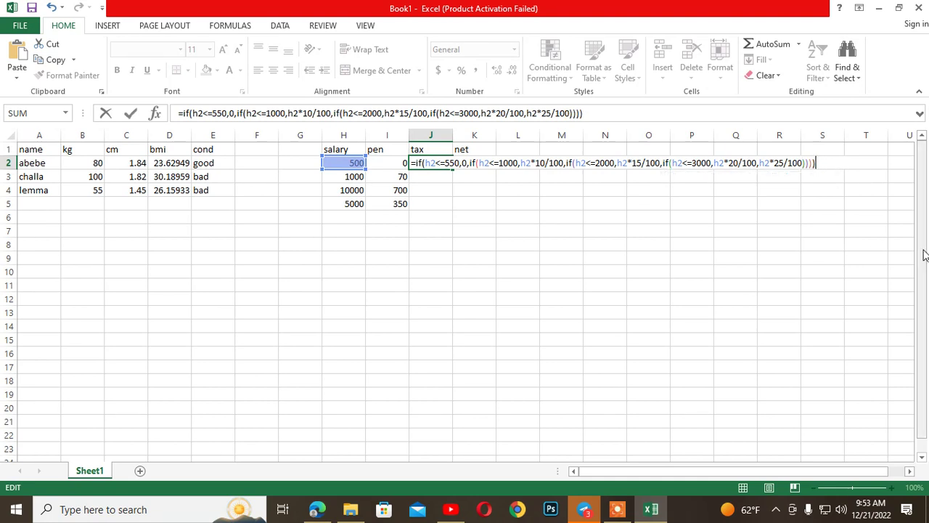
{"action": "key", "text": "Return"}
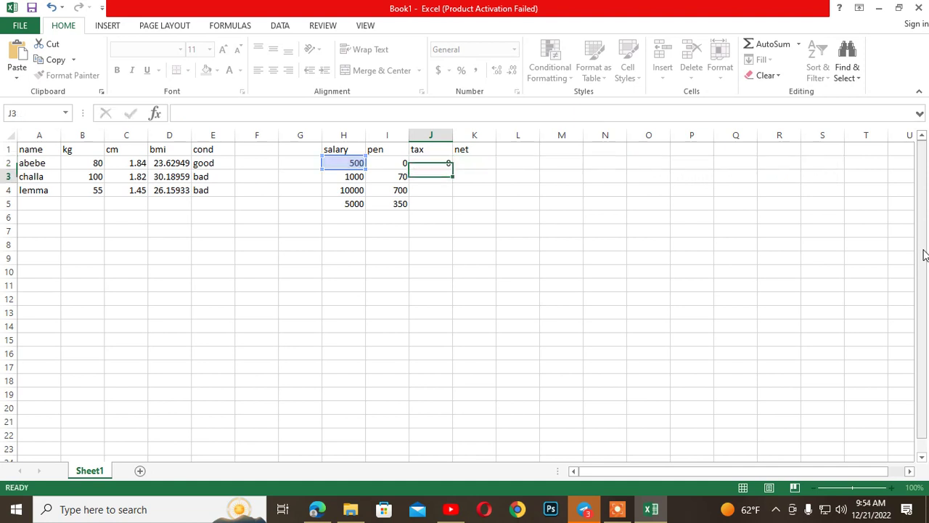
Fill the tax formula from J2 down to J5 and check the tax against the salaries in rows 3 and 4.
{"action": "key", "text": "Up"}
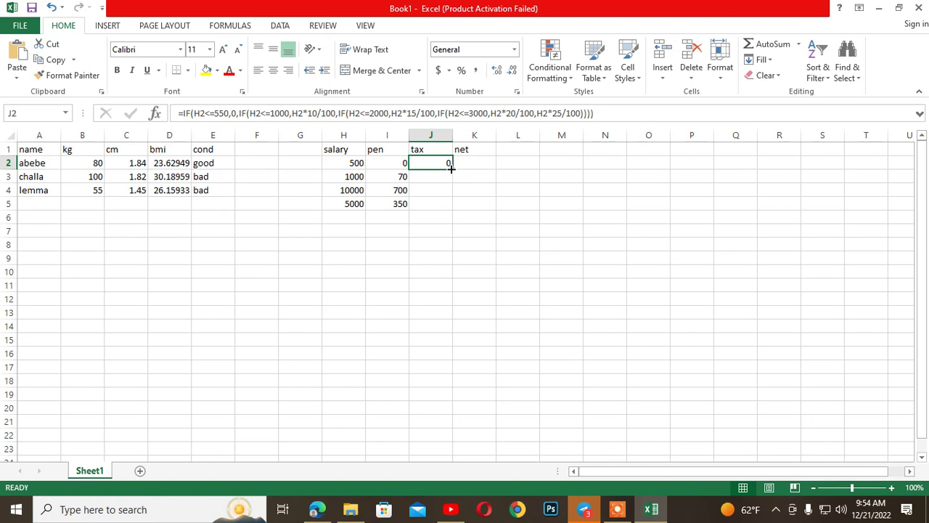
{"action": "left_click_drag", "start_coordinate": [449, 170], "coordinate": [451, 213]}
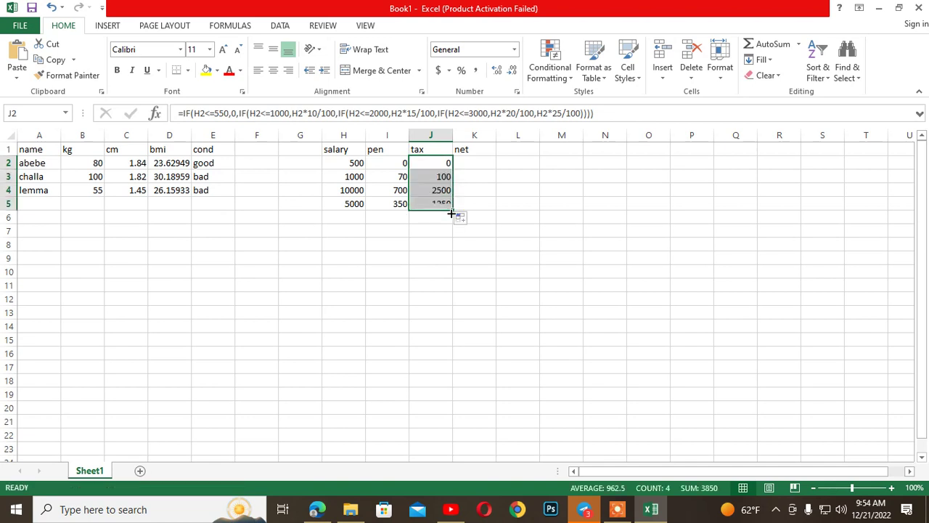
{"action": "left_click", "coordinate": [355, 177]}
{"action": "left_click", "coordinate": [438, 178]}
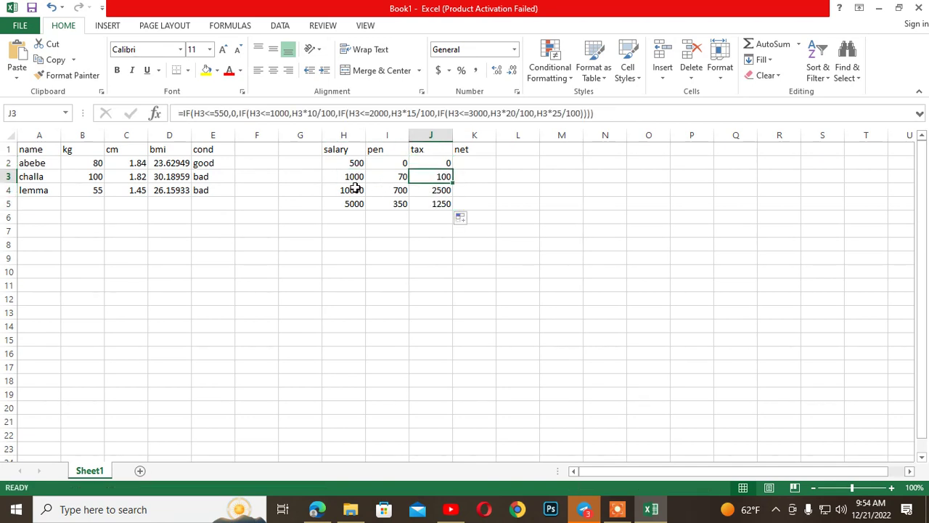
{"action": "left_click", "coordinate": [353, 188]}
{"action": "left_click", "coordinate": [451, 190]}
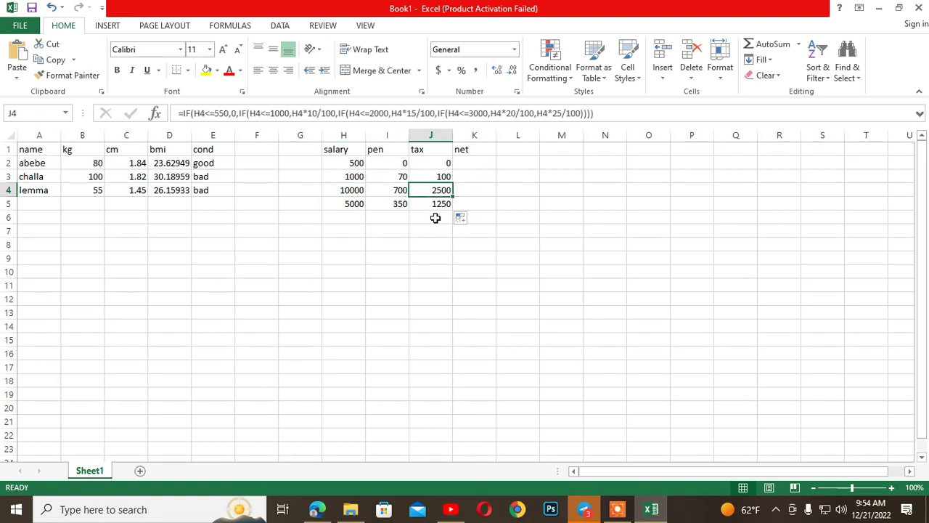
Calculate the net pay in K2 with =h2-i2-j2 and fill the formula down to K5.
{"action": "left_click", "coordinate": [474, 162]}
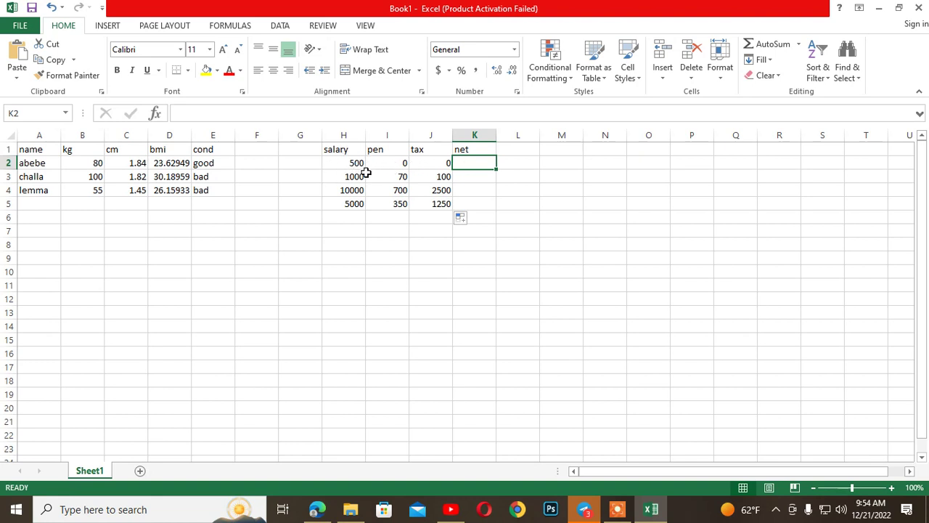
{"action": "type", "text": "="}
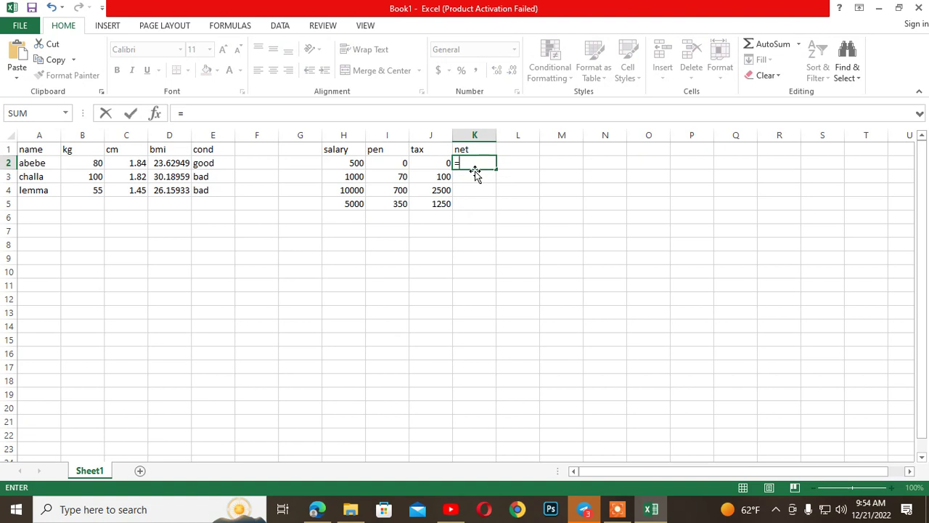
{"action": "type", "text": "h"}
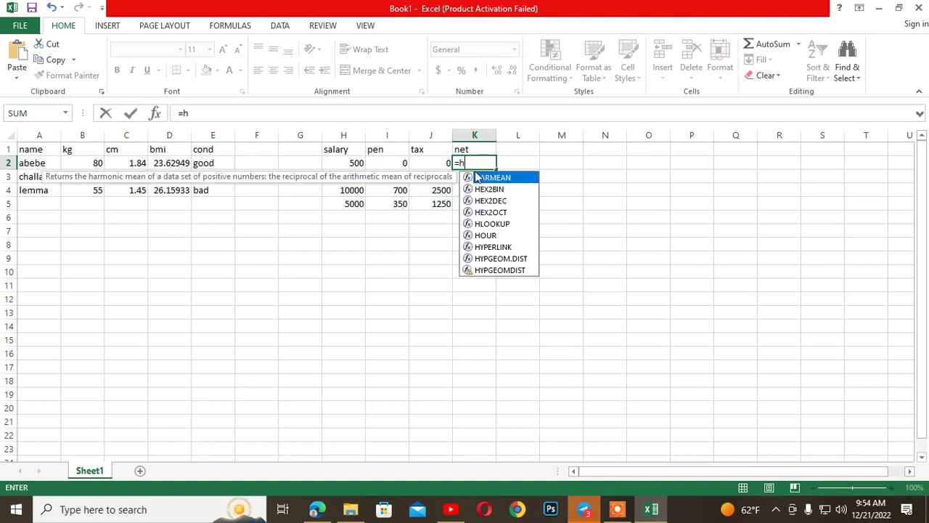
{"action": "type", "text": "2"}
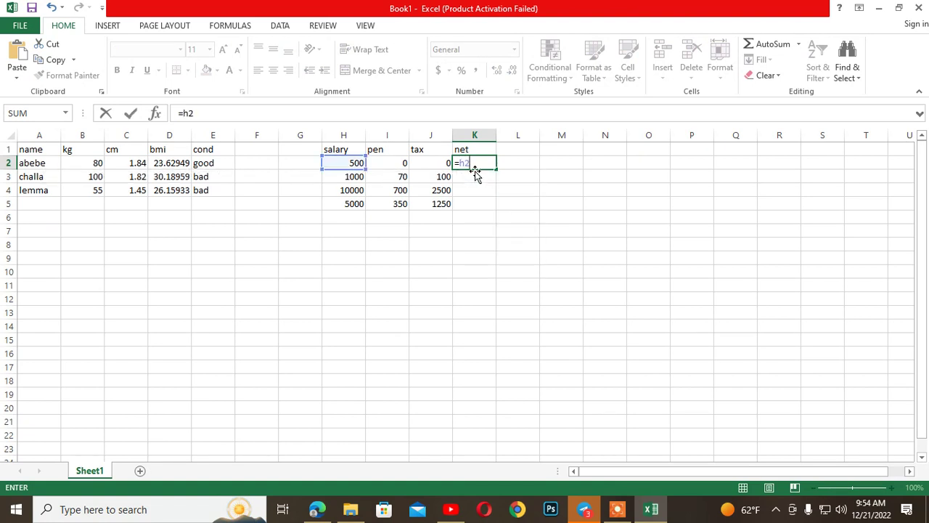
{"action": "type", "text": "-"}
{"action": "type", "text": "("}
{"action": "type", "text": "i2"}
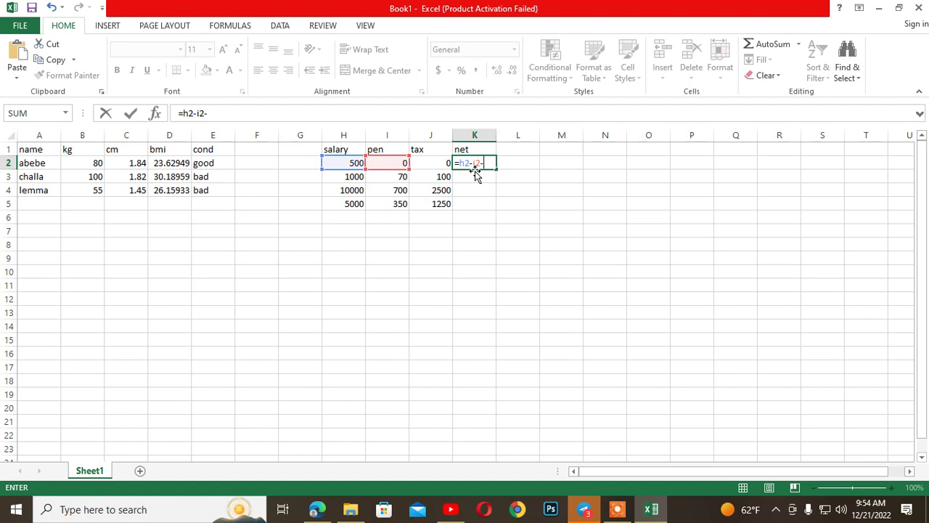
{"action": "type", "text": "-j2"}
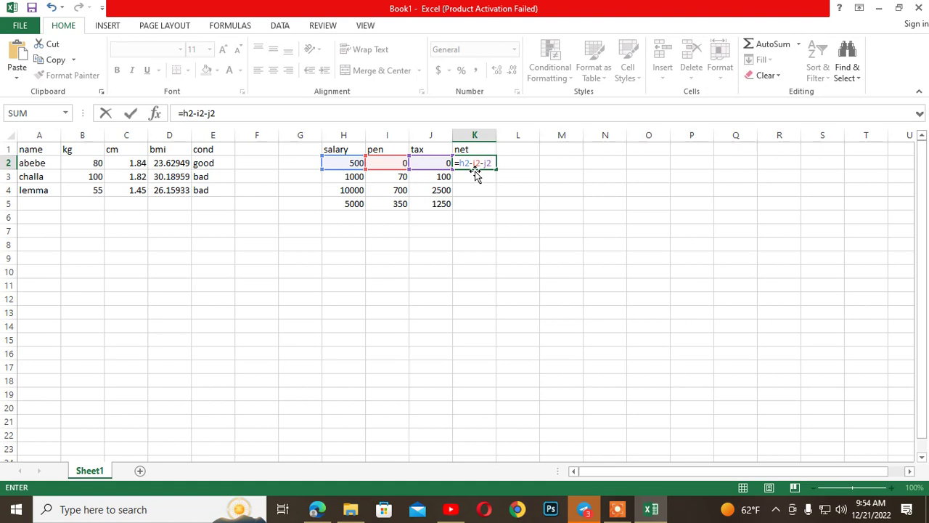
{"action": "key", "text": "Return"}
{"action": "left_click", "coordinate": [474, 167]}
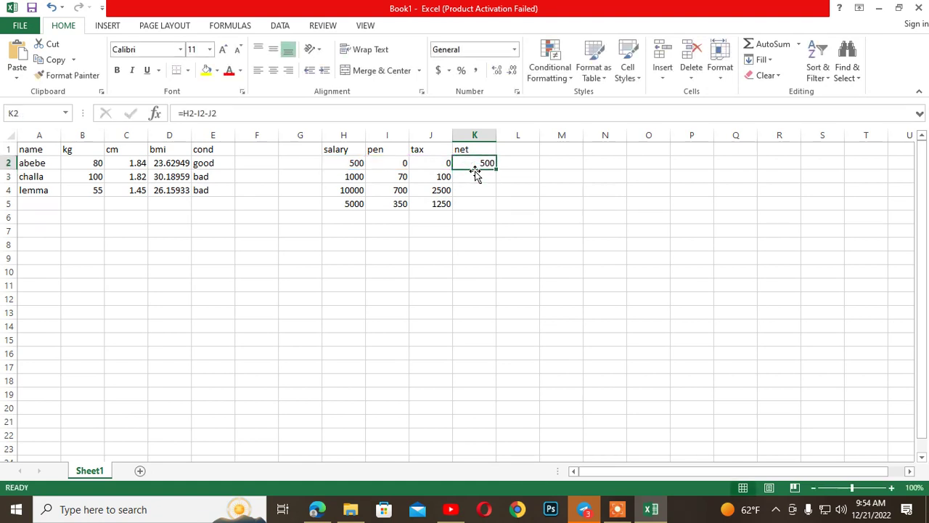
{"action": "left_click_drag", "start_coordinate": [495, 169], "coordinate": [496, 211]}
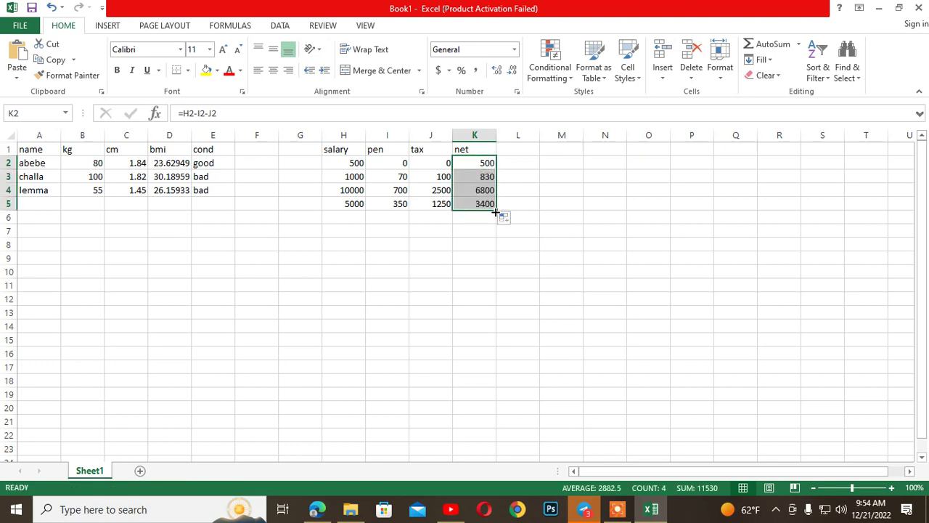
Review the pension, tax and net pay formulas for the salaries in rows 3 to 5.
{"action": "left_click", "coordinate": [402, 178]}
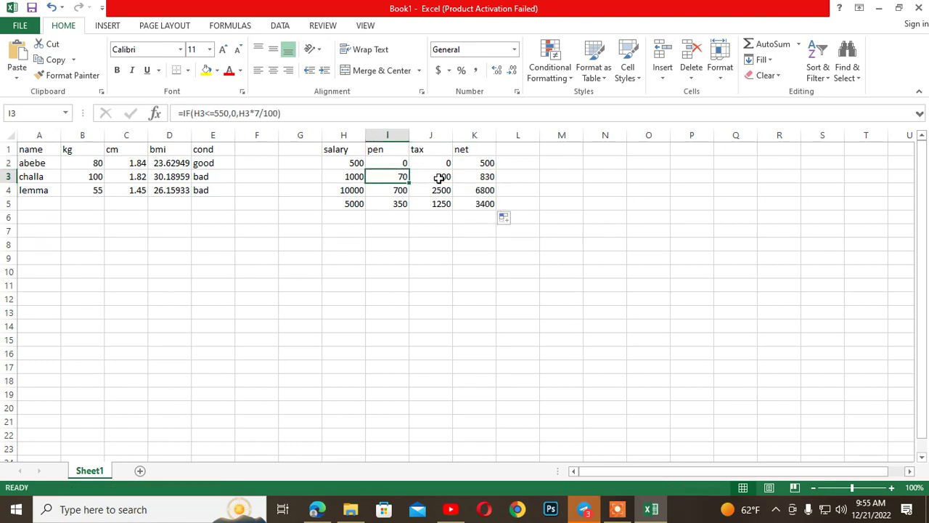
{"action": "left_click", "coordinate": [441, 179]}
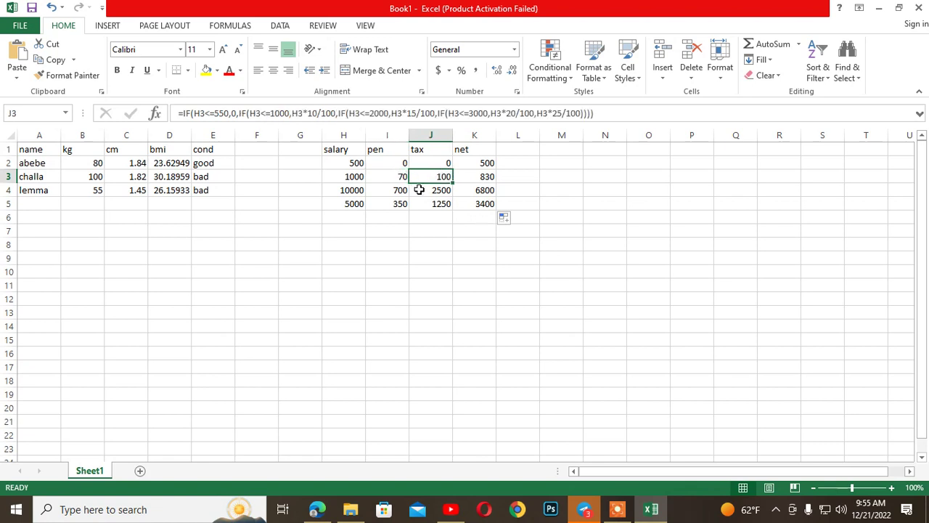
{"action": "left_click", "coordinate": [492, 179]}
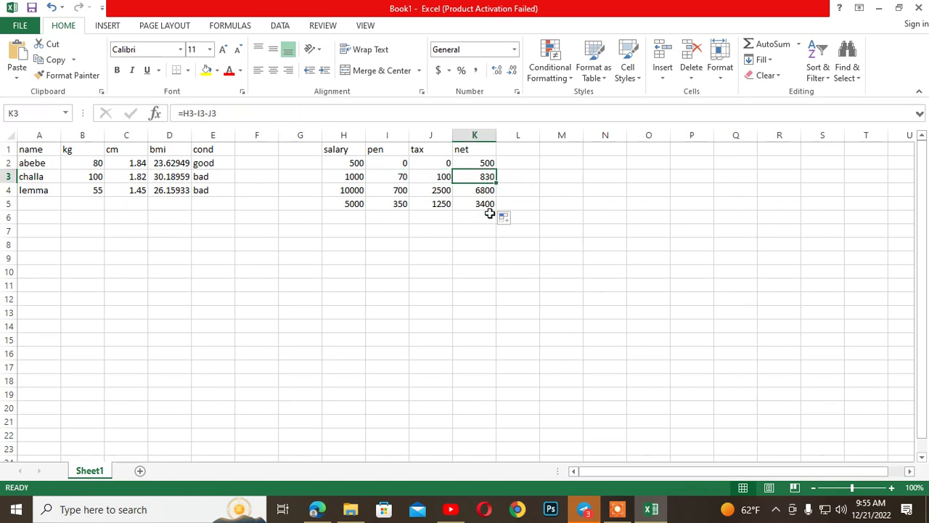
{"action": "left_click", "coordinate": [354, 194]}
{"action": "left_click", "coordinate": [401, 191]}
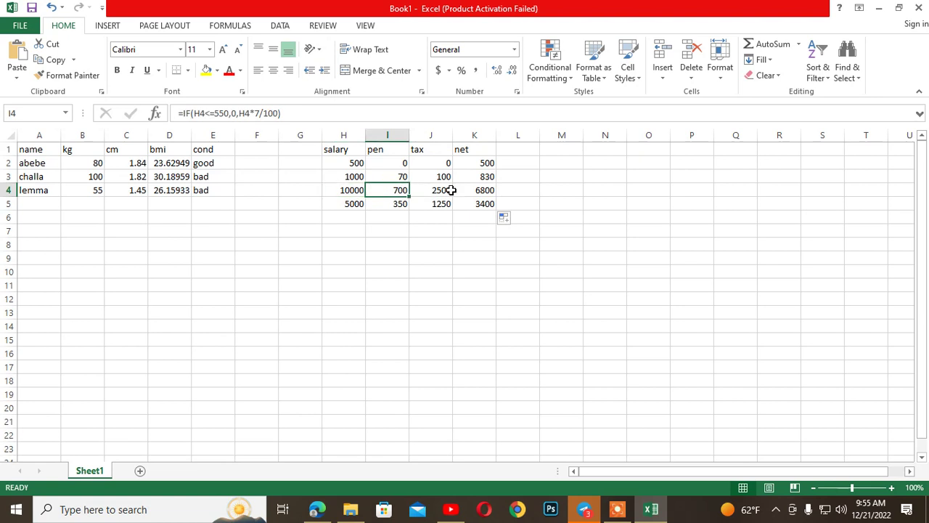
{"action": "left_click", "coordinate": [444, 191]}
{"action": "left_click", "coordinate": [481, 190]}
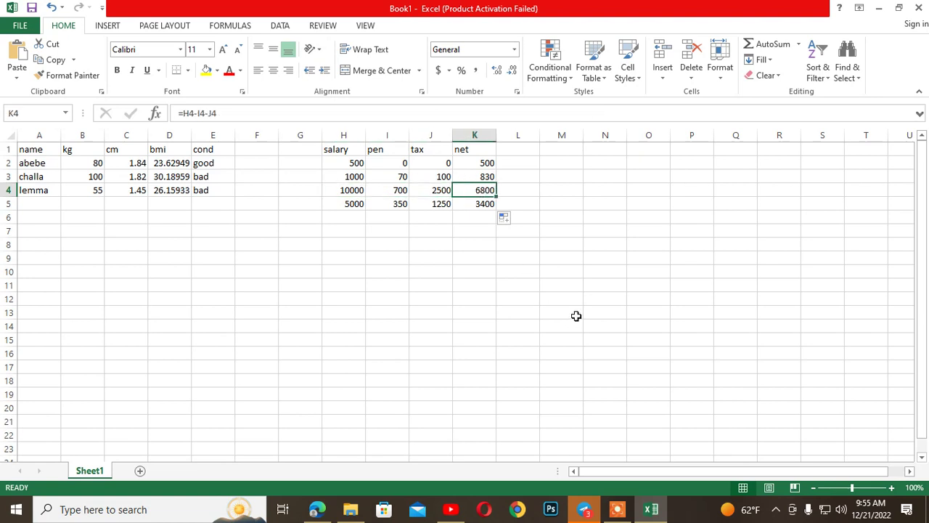
{"action": "left_click", "coordinate": [354, 208]}
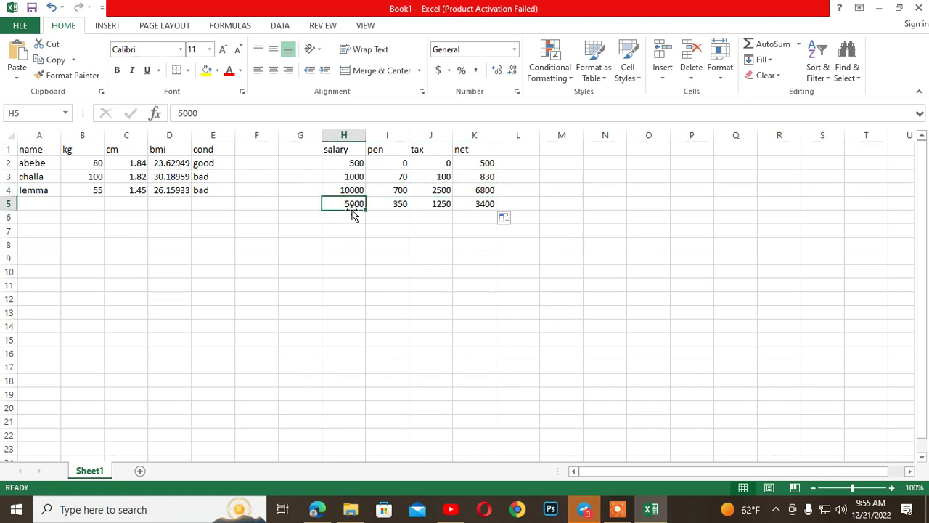
{"action": "left_click", "coordinate": [396, 203]}
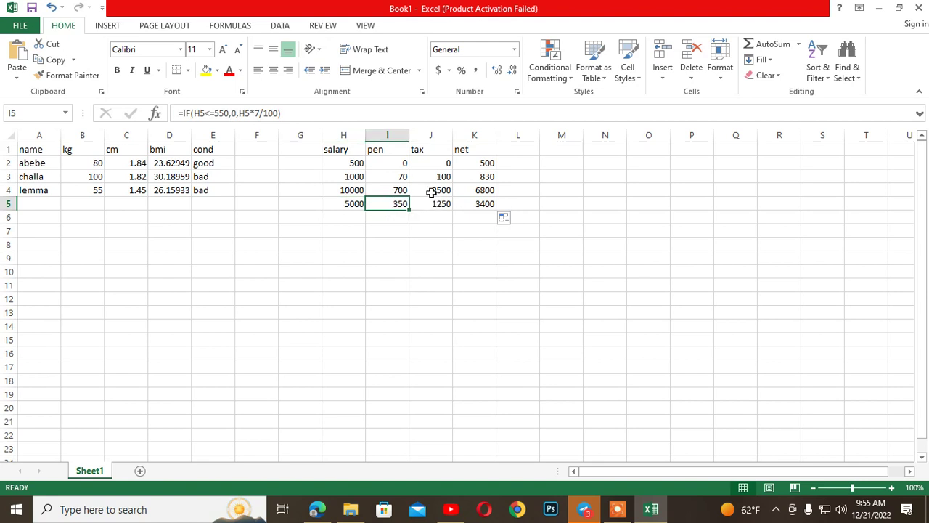
{"action": "left_click", "coordinate": [479, 202]}
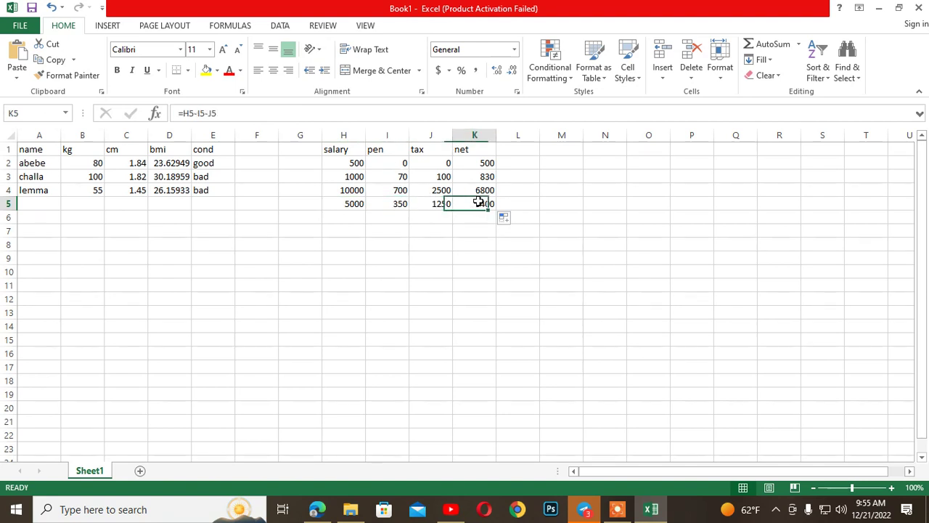
Compare the salary and net columns over rows 2 to 5, and look over the payroll table from its salary header.
{"action": "left_click_drag", "start_coordinate": [485, 164], "coordinate": [483, 201]}
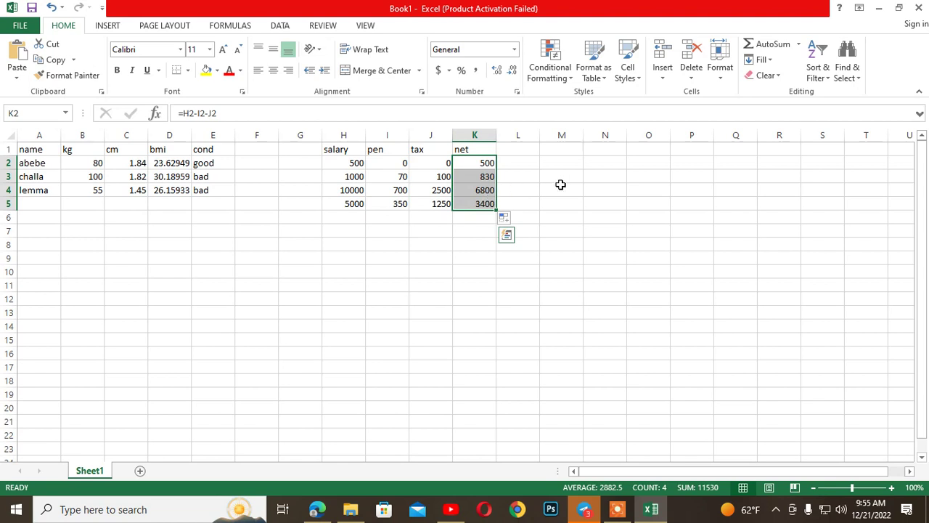
{"action": "left_click_drag", "start_coordinate": [353, 165], "coordinate": [352, 201]}
{"action": "left_click_drag", "start_coordinate": [488, 162], "coordinate": [491, 199]}
{"action": "left_click_drag", "start_coordinate": [341, 148], "coordinate": [498, 208]}
{"action": "left_click", "coordinate": [352, 148]}
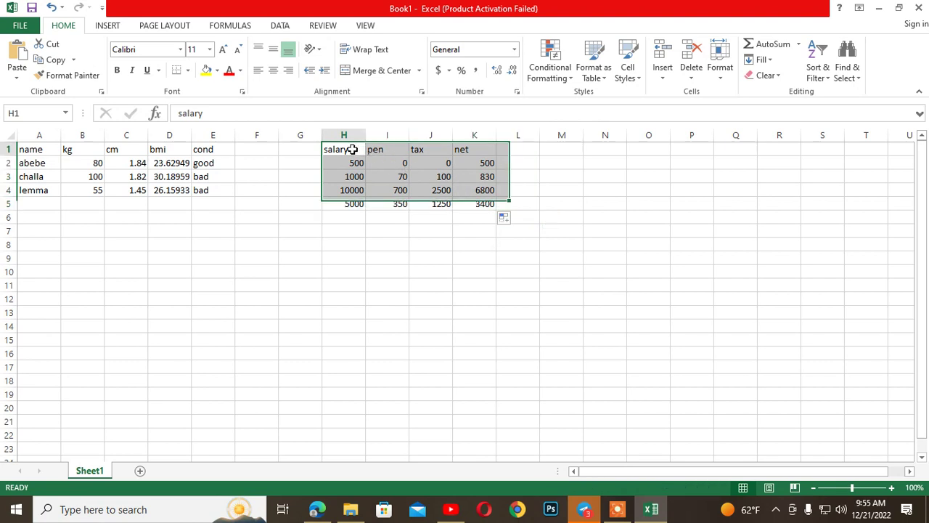
{"action": "left_click", "coordinate": [352, 149]}
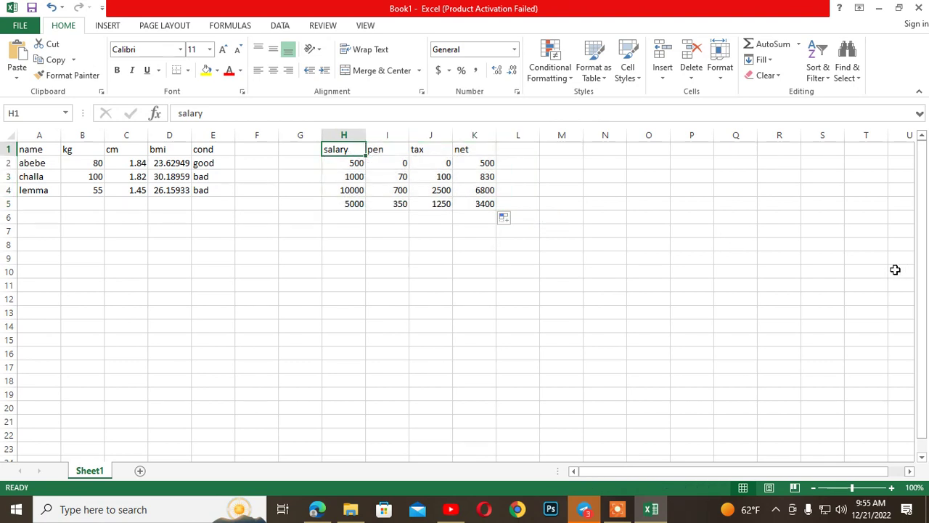